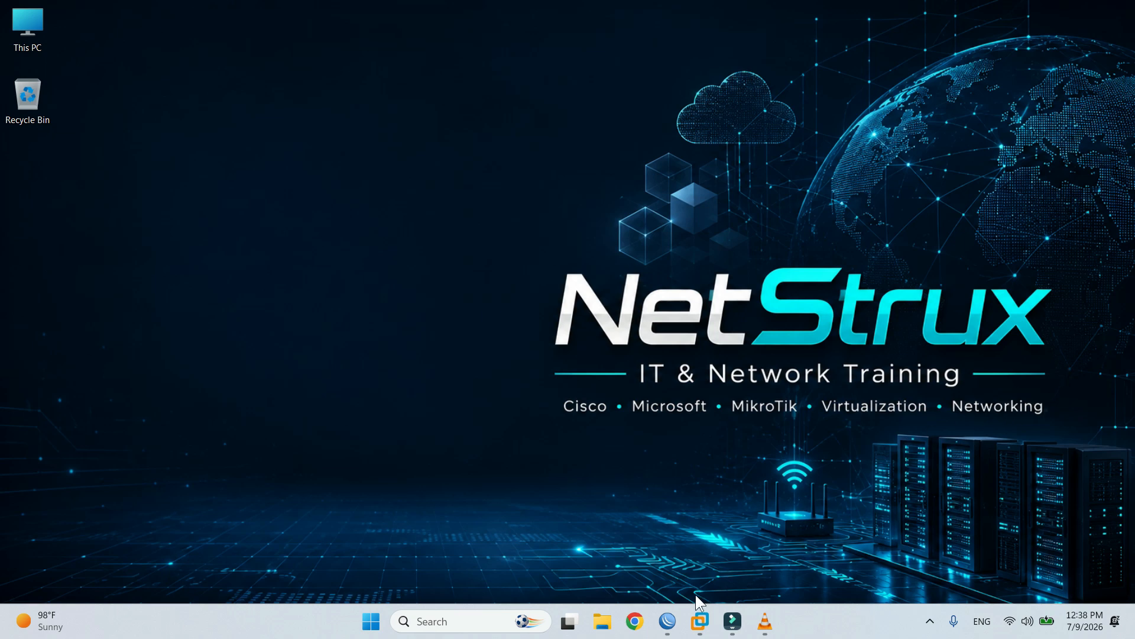
Switch to VMware Workstation and, on the pc1 machine, reposition the Network Connections window and make it narrower
left_click(698, 623)
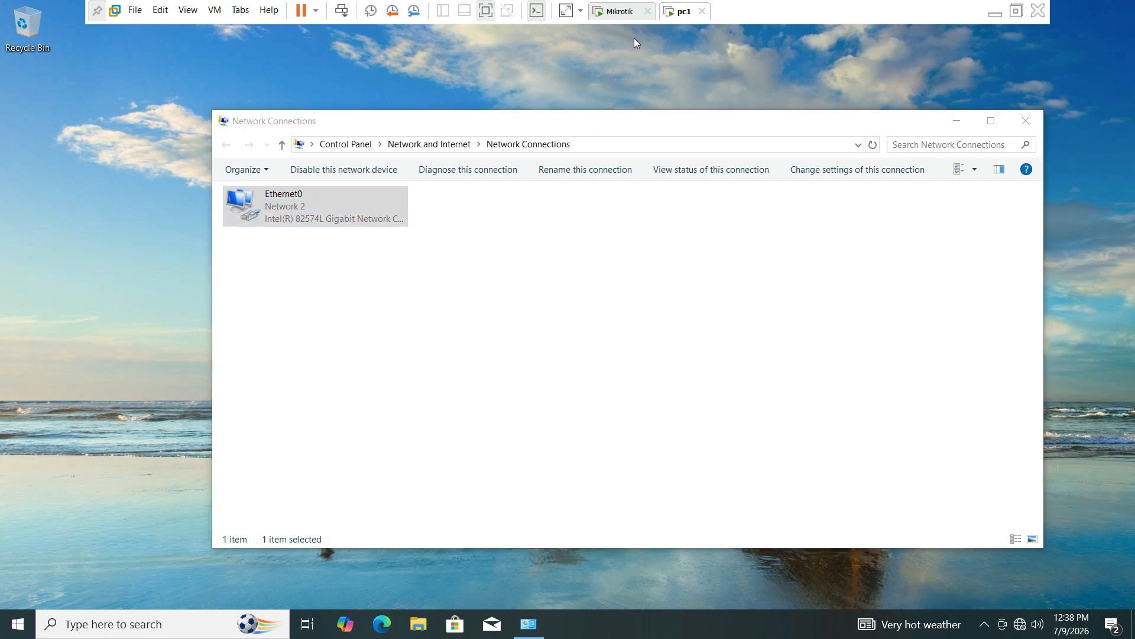
left_click(624, 11)
left_click(680, 12)
left_click(630, 130)
left_click_drag(631, 132, 540, 123)
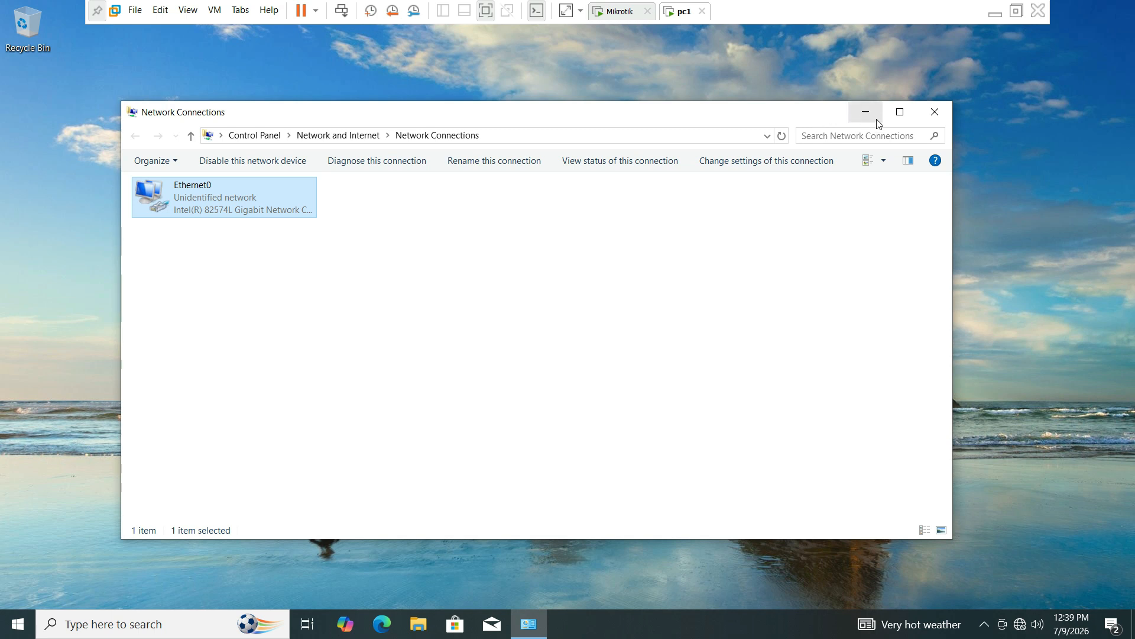
left_click_drag(953, 144, 657, 157)
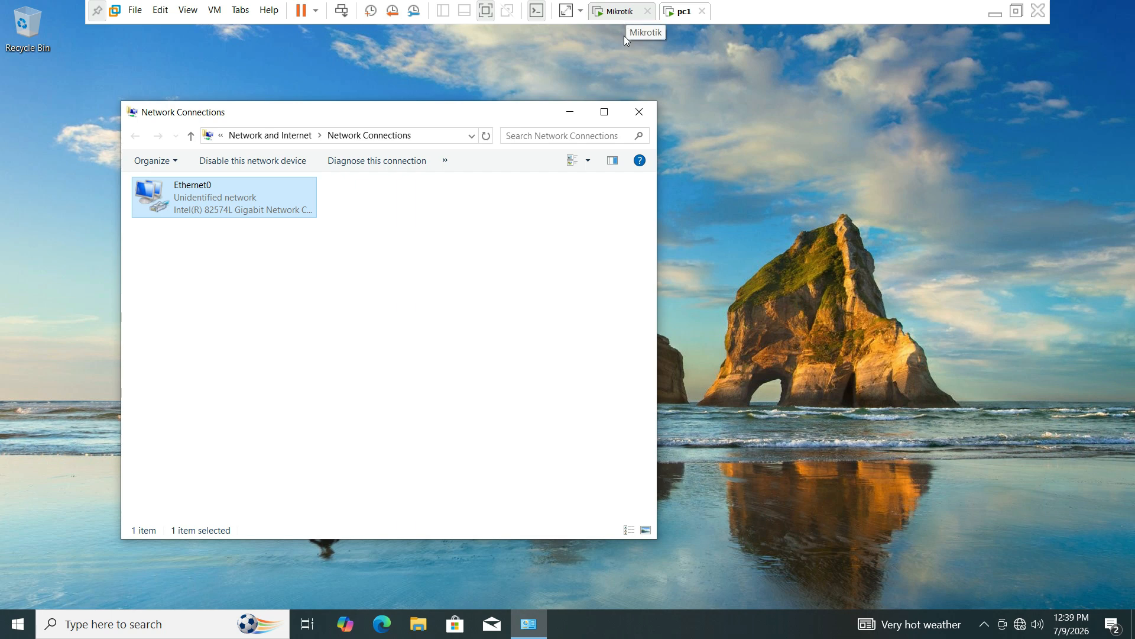
In the Mikrotik virtual machine's settings, review the first Network Adapter's bridged connection and assign Network Adapter 2 to the custom network VMnet2
left_click(615, 16)
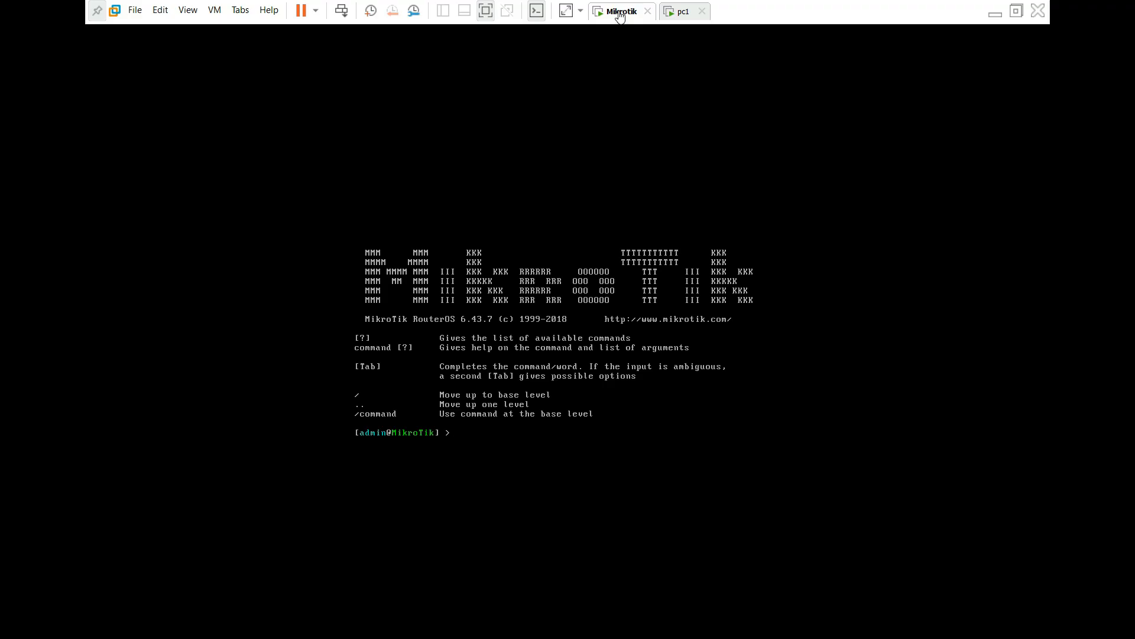
right_click(616, 17)
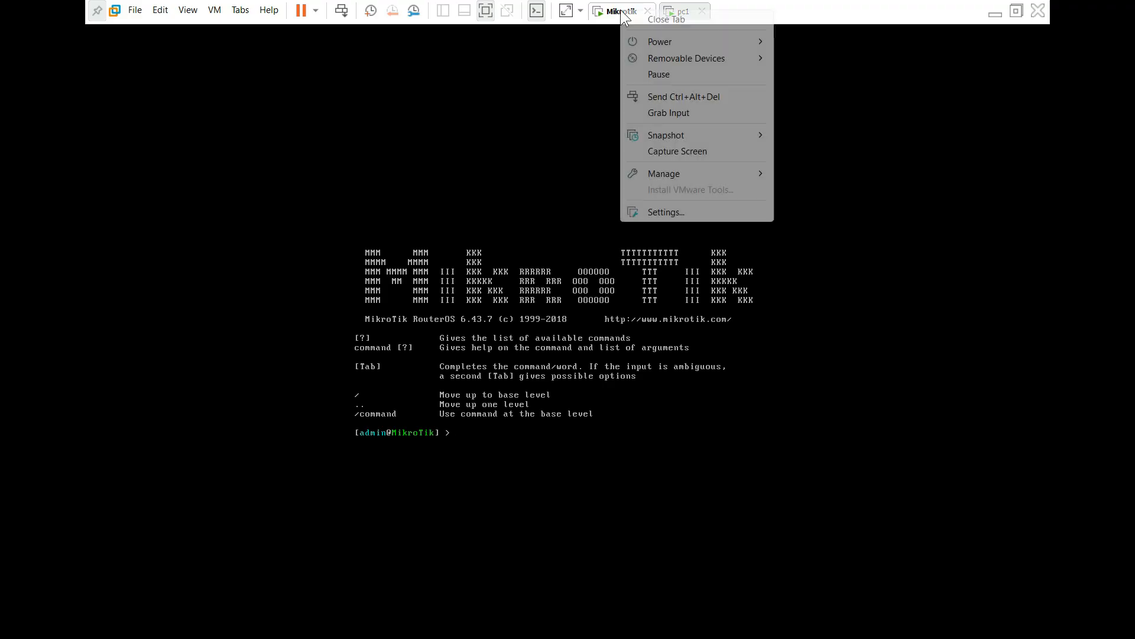
left_click(667, 212)
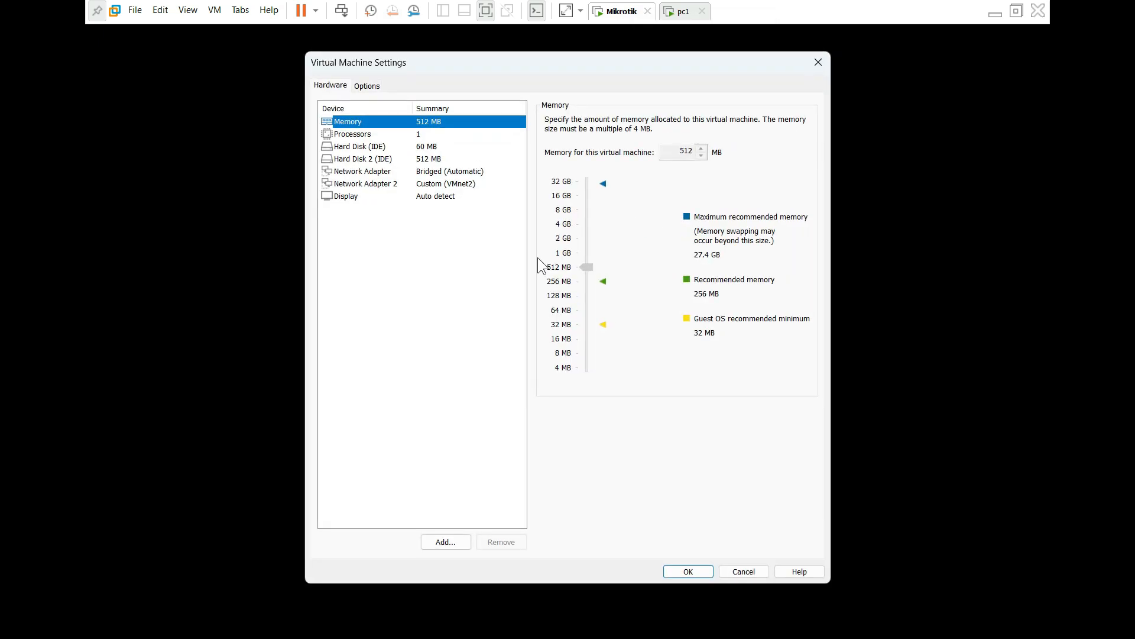
left_click(423, 172)
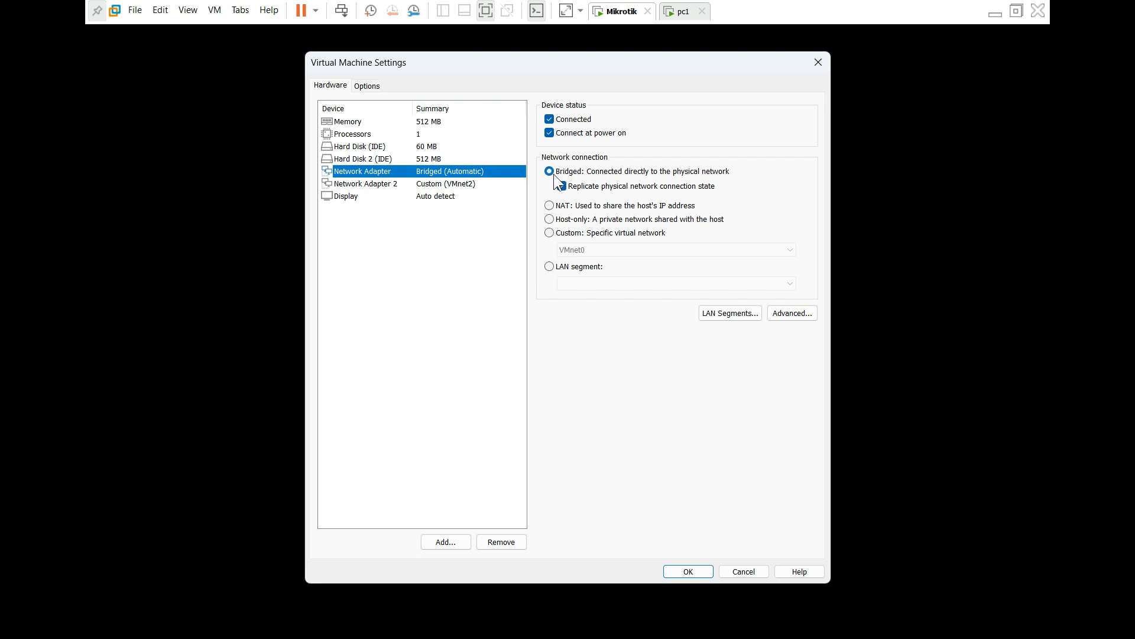
left_click(390, 183)
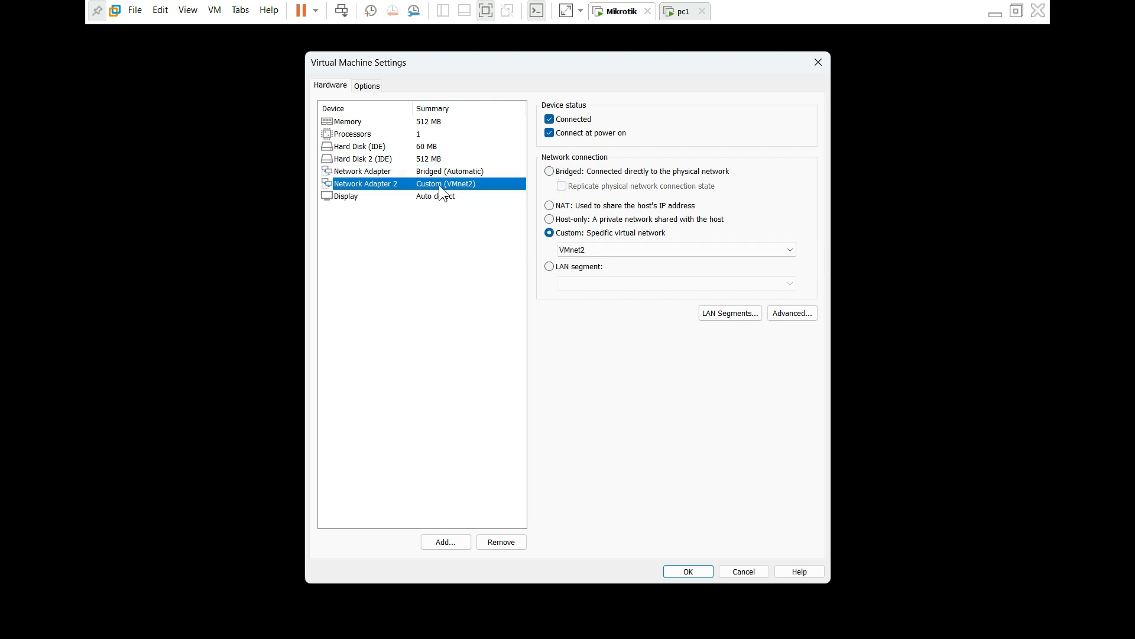
left_click(586, 248)
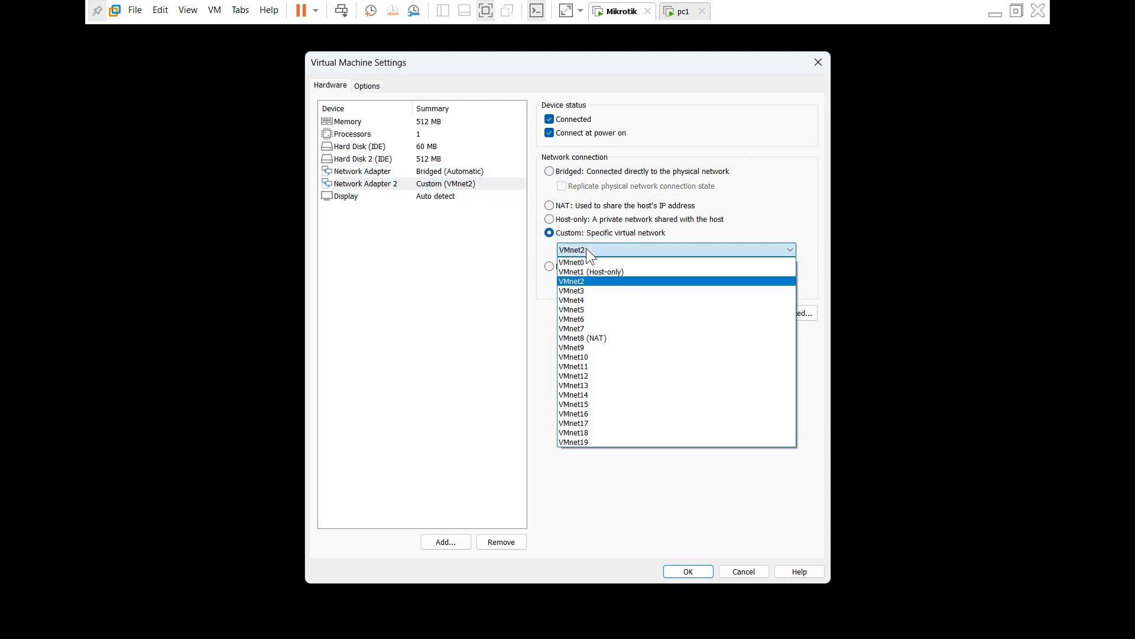
left_click(581, 282)
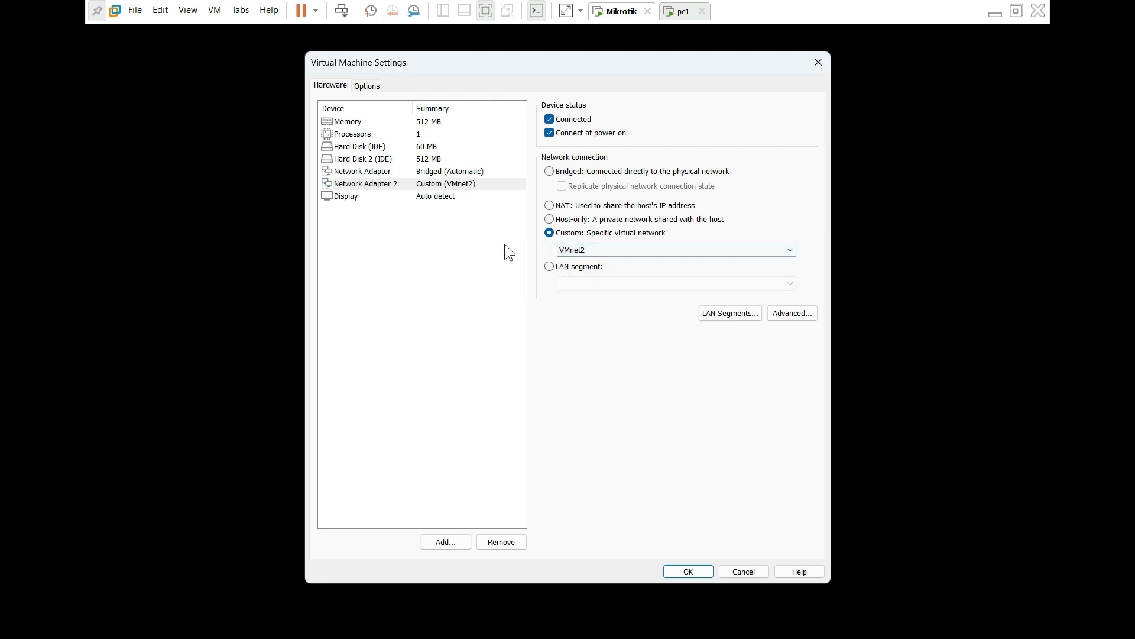
left_click(688, 571)
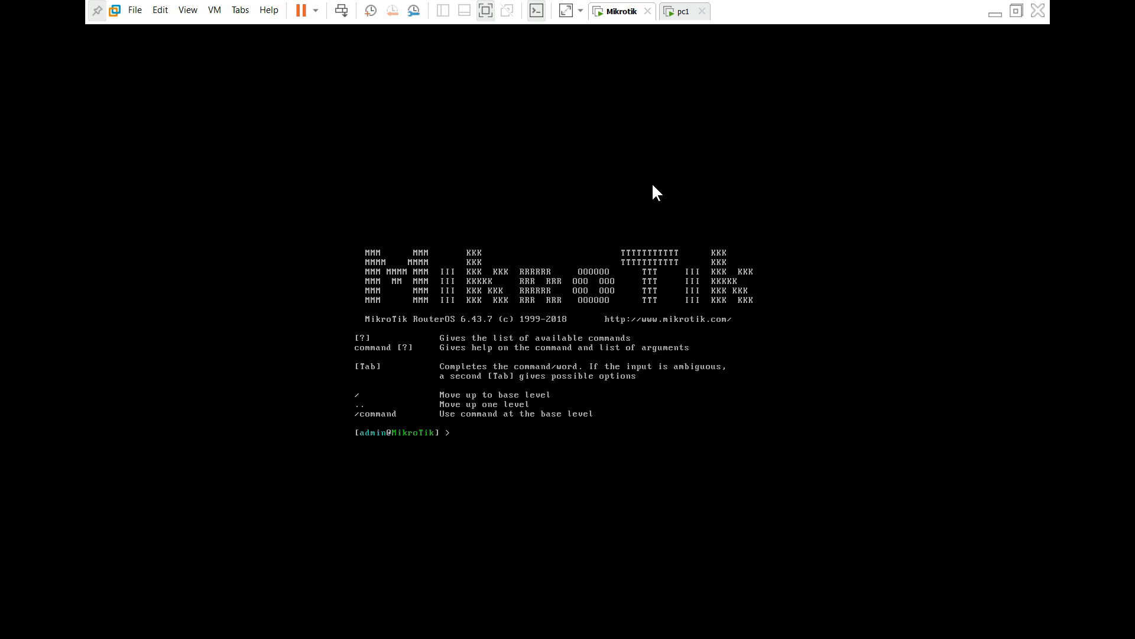
Open the virtual machine settings of pc1 to check its hardware configuration
left_click(683, 13)
right_click(682, 15)
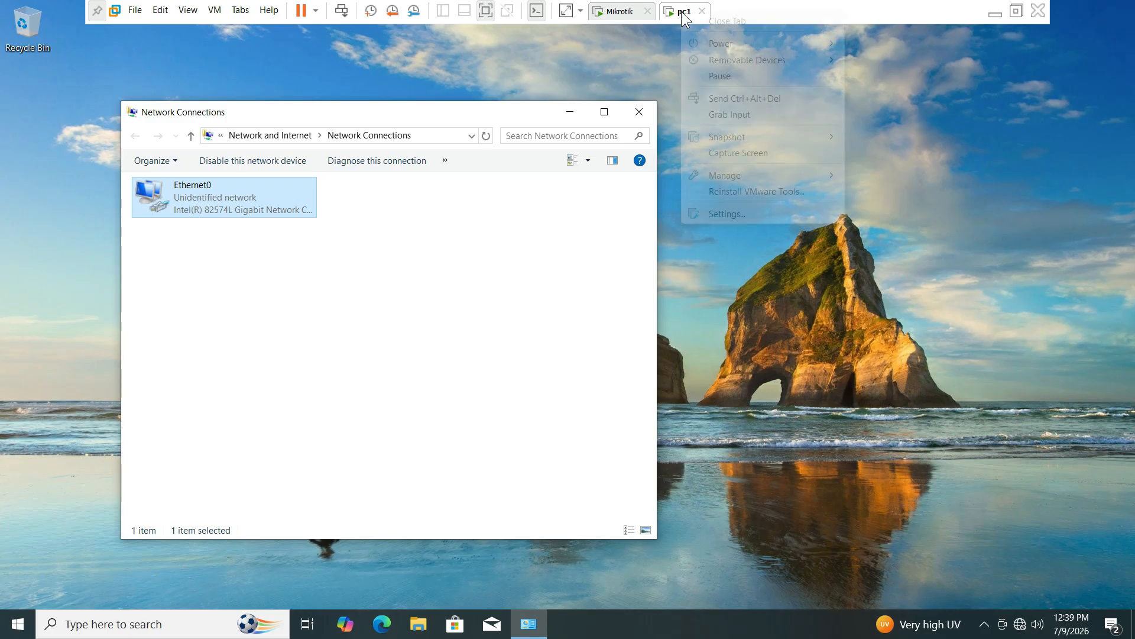
left_click(728, 214)
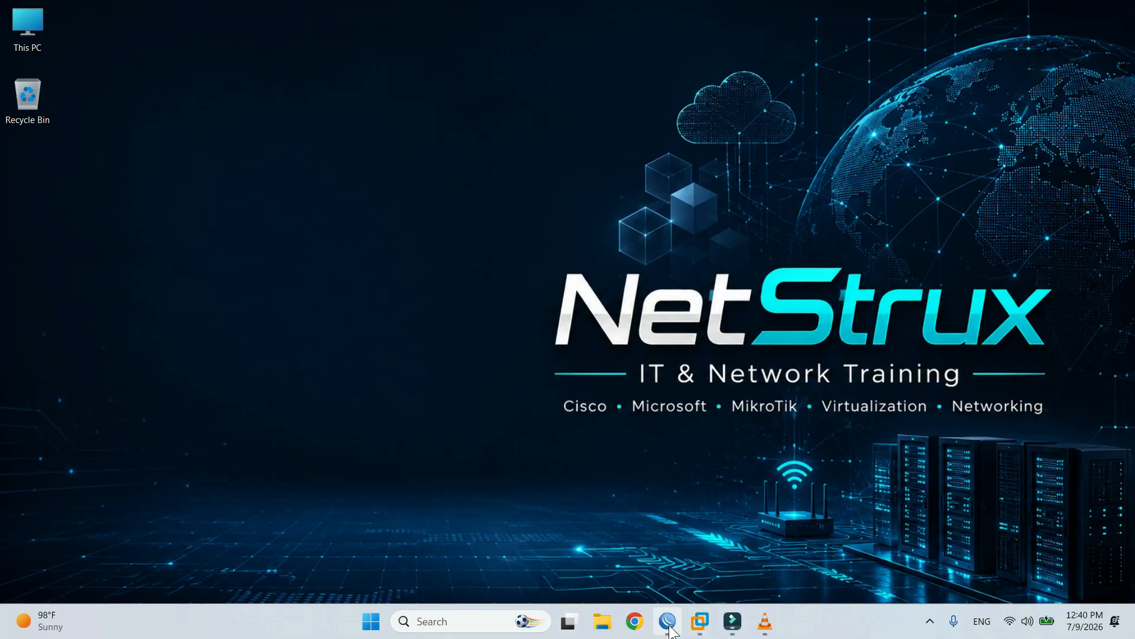
Switch to WinBox to show its router connection window
left_click(667, 621)
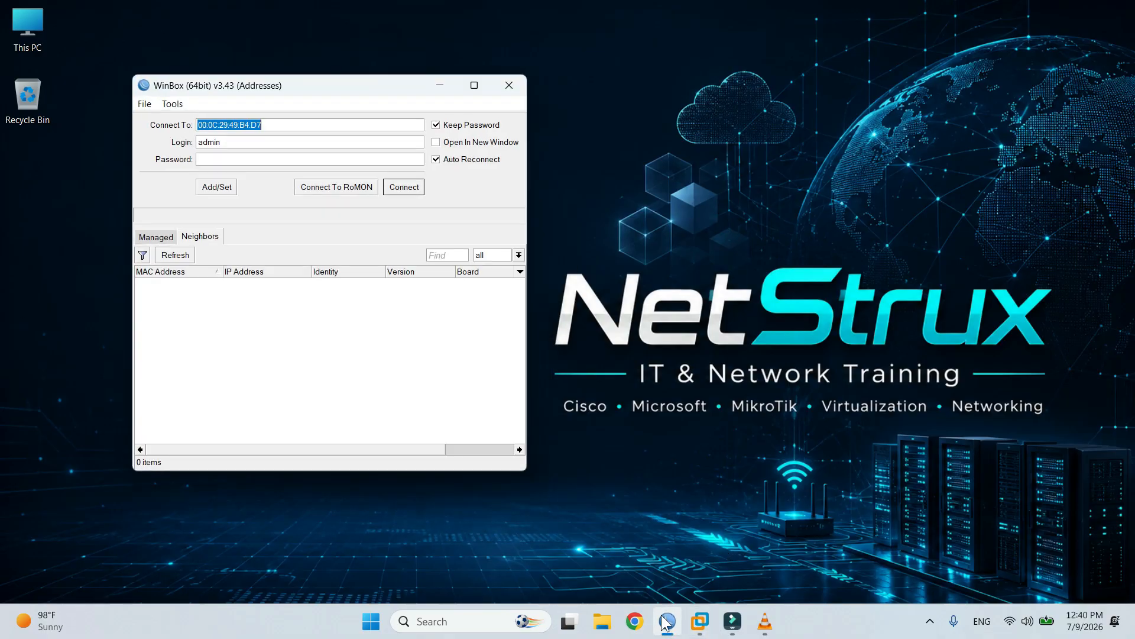
left_click(678, 622)
left_click(680, 623)
Switch to VMware Workstation and copy the MAC address from the advanced settings of the Mikrotik machine's Network Adapter 2
left_click(693, 622)
left_click(616, 13)
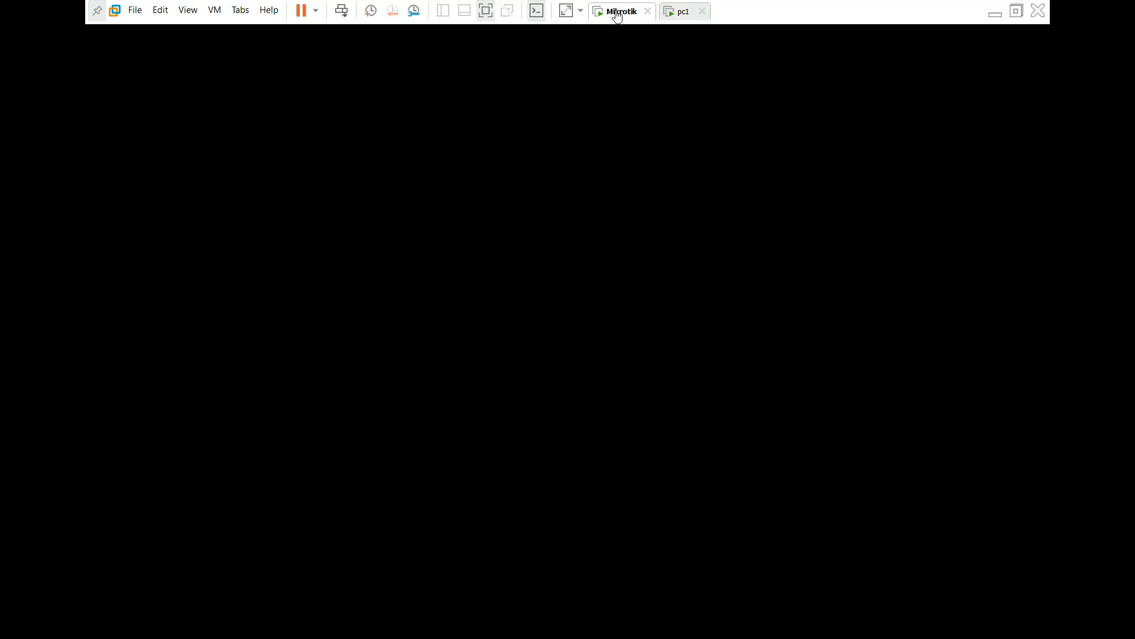
right_click(617, 17)
left_click(665, 213)
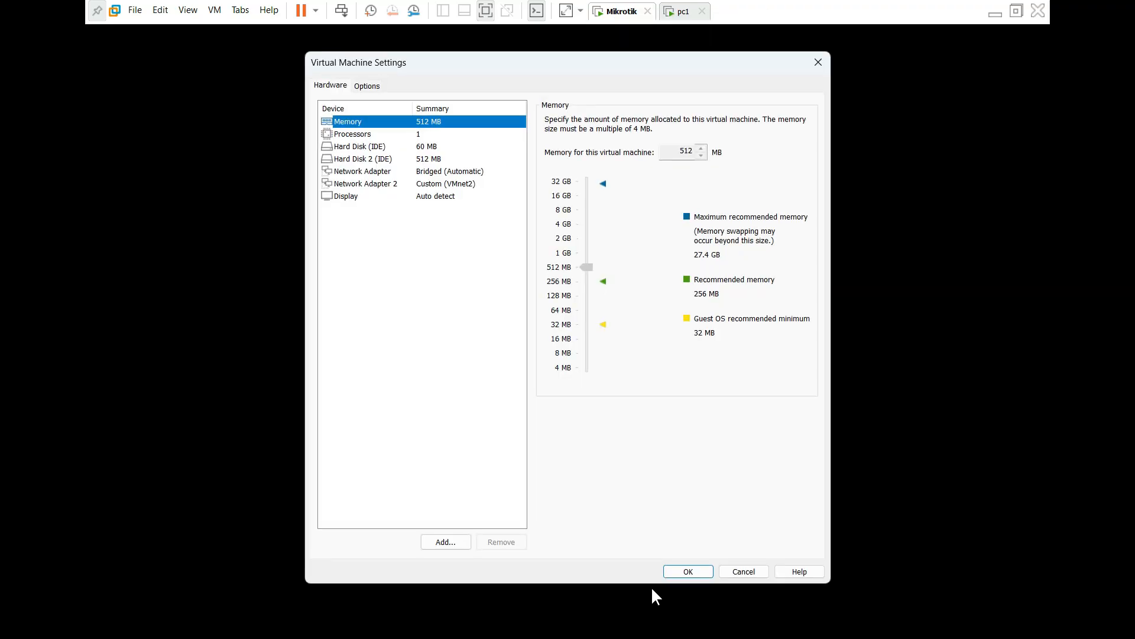
left_click(448, 187)
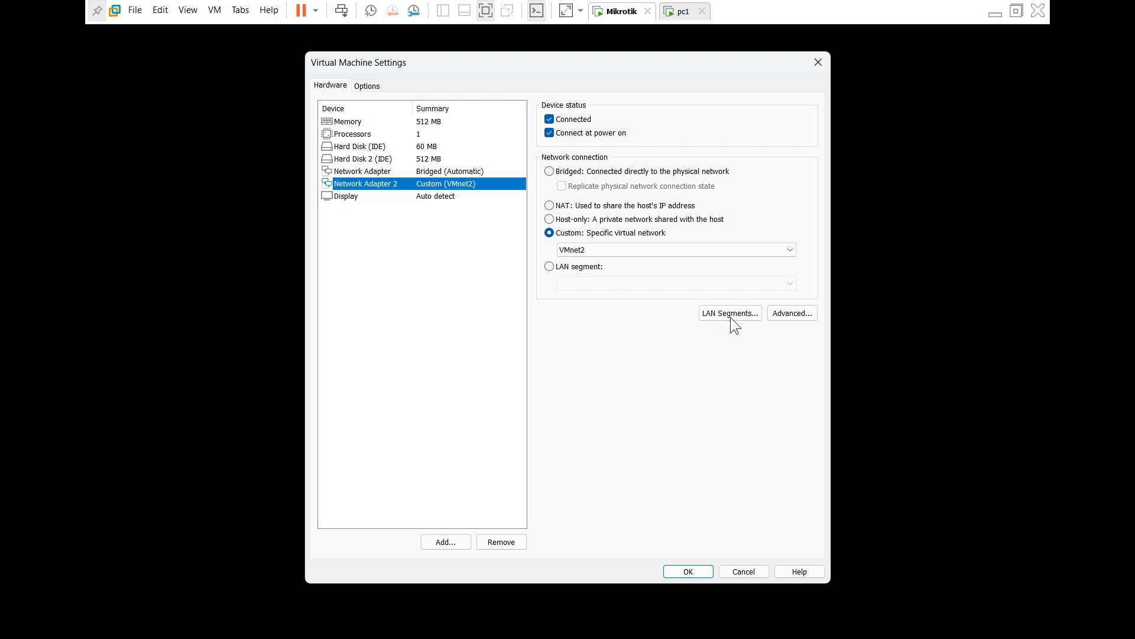
left_click(793, 314)
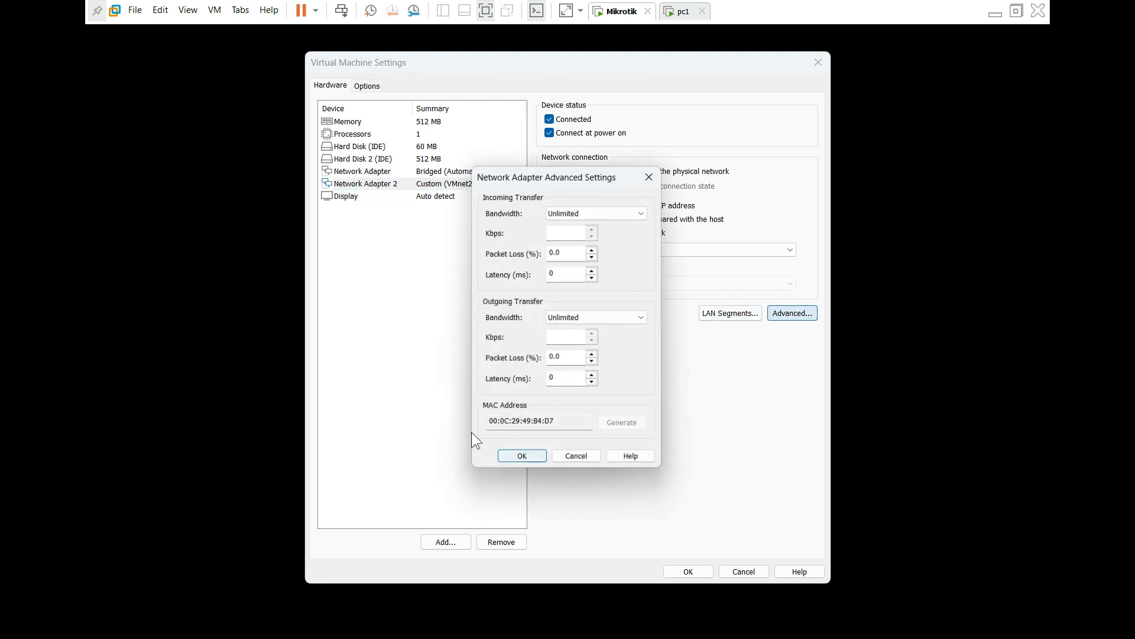
double_click(551, 424)
right_click(516, 427)
left_click(563, 474)
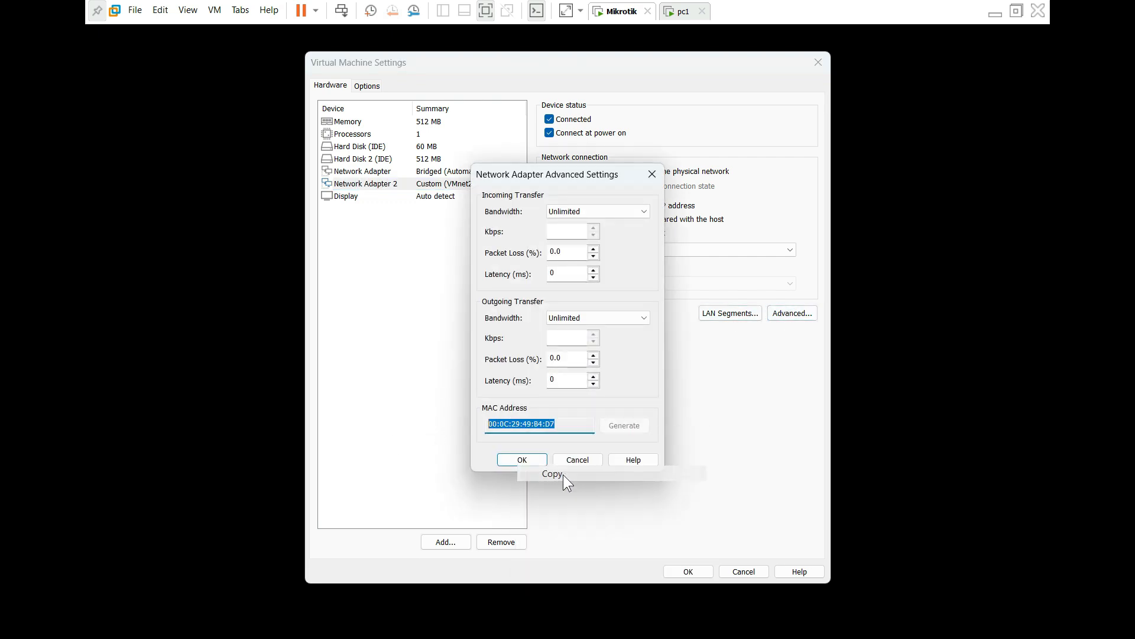
left_click(577, 460)
left_click(689, 571)
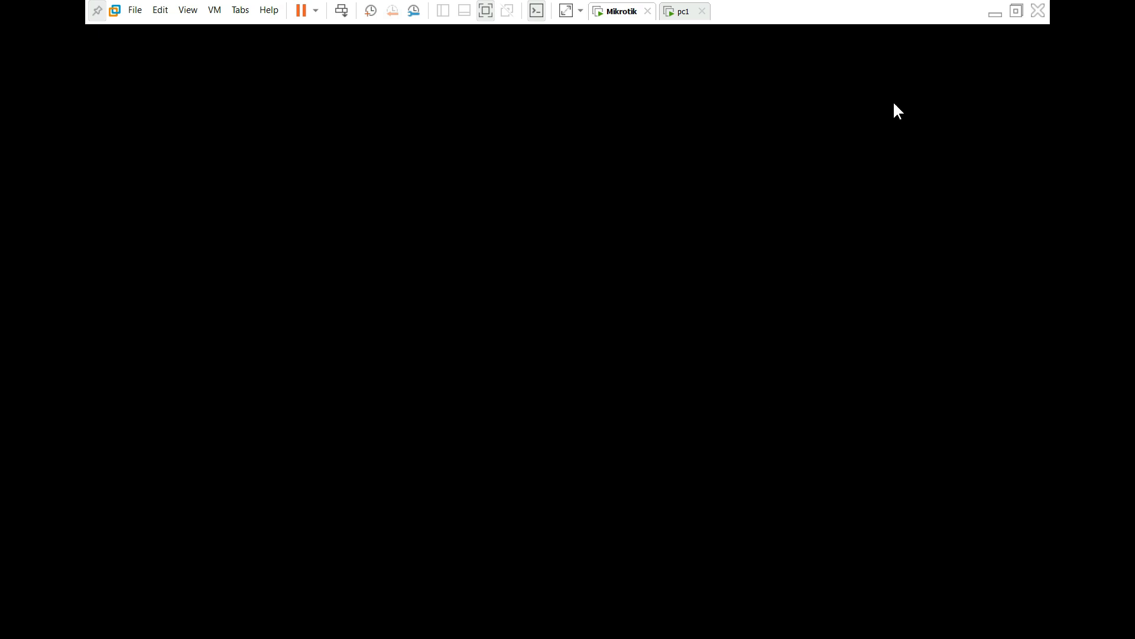
Return to WinBox, connect to the router at 00:0C:29:49:B4:D7 with the login admin, and maximize the session window
left_click(994, 14)
left_click_drag(271, 123, 197, 124)
left_click(275, 126)
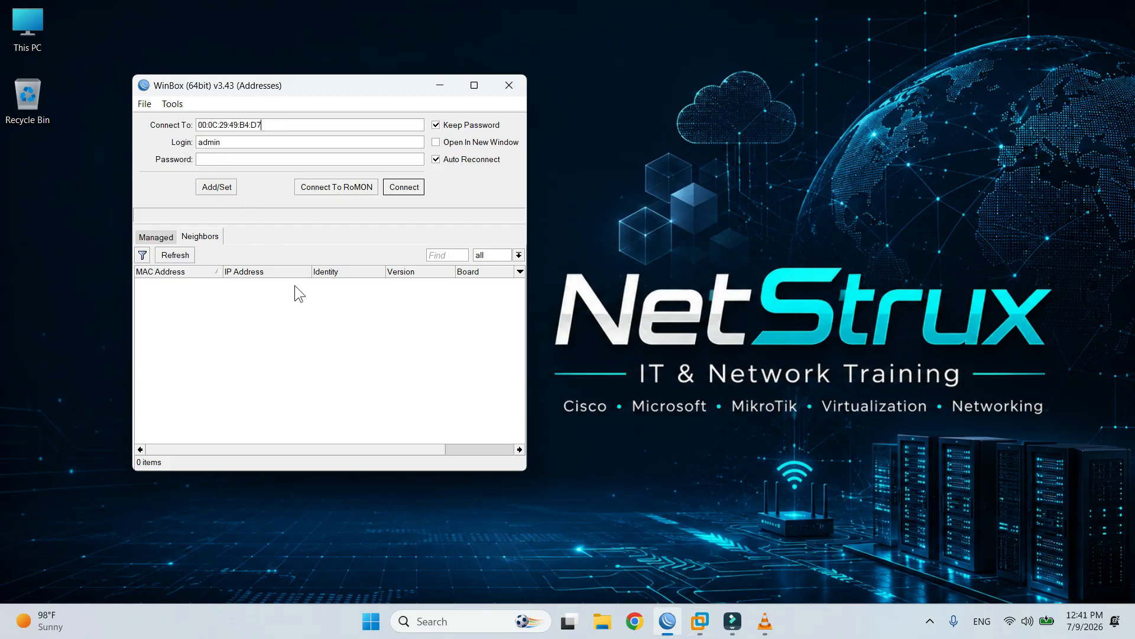
left_click(404, 186)
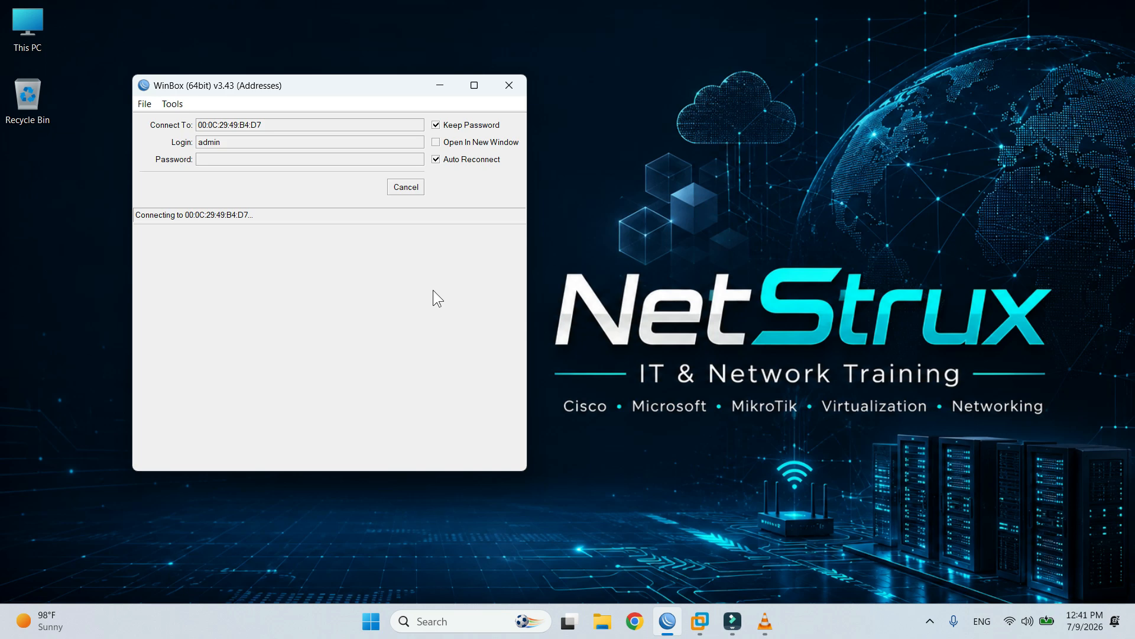
left_click_drag(420, 89, 554, 83)
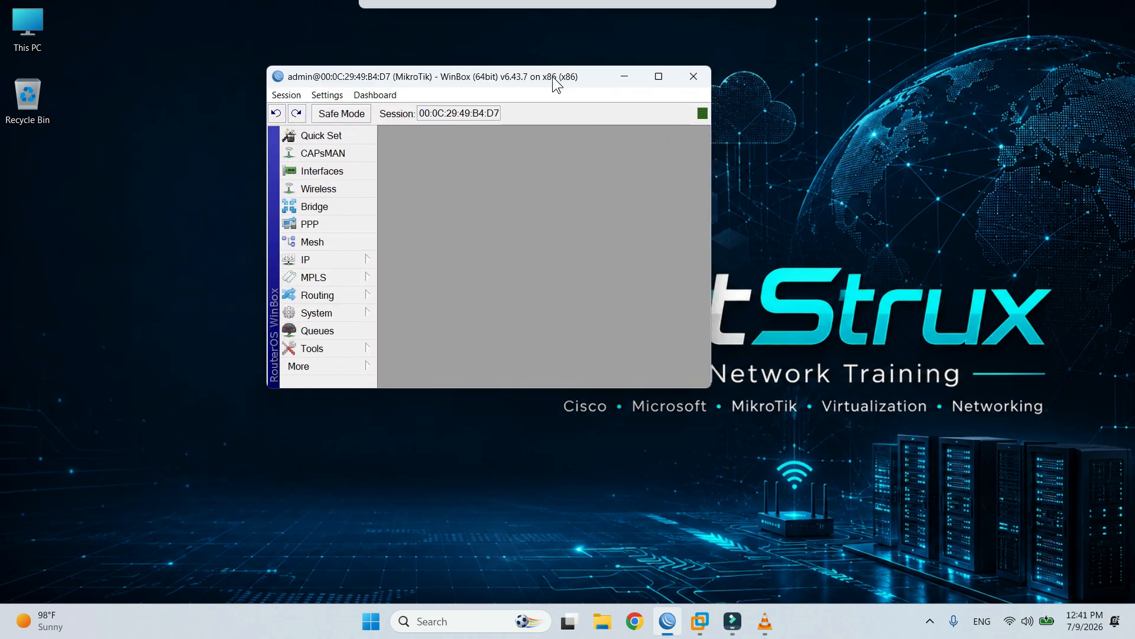
left_click(658, 78)
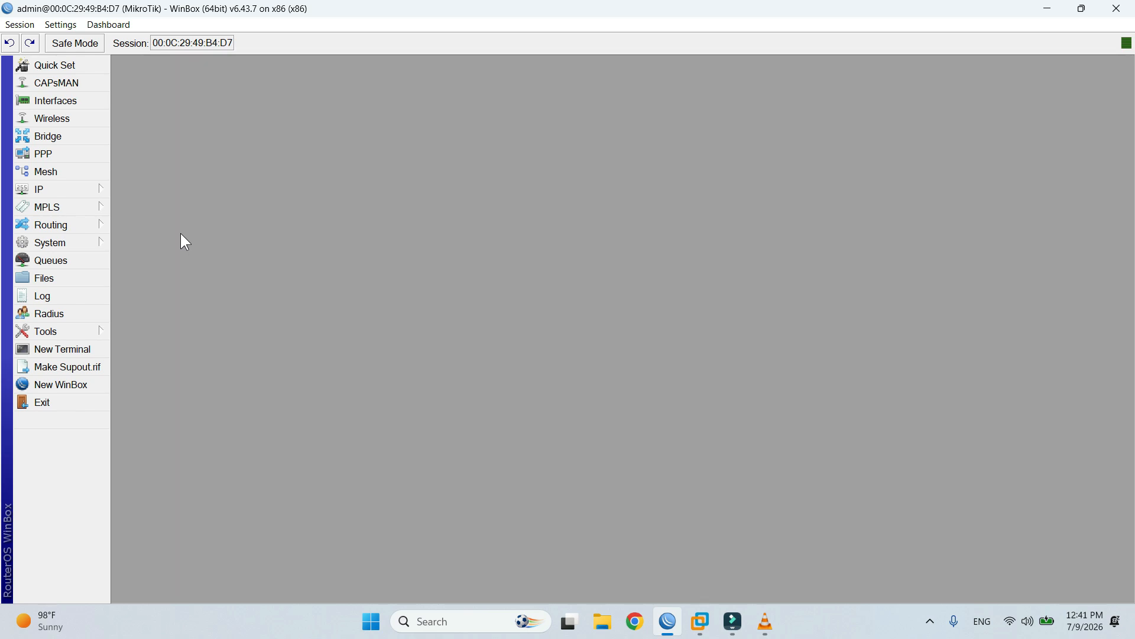
In the router's interface list, rename the ether1 interface to ether1-WAN
left_click(77, 99)
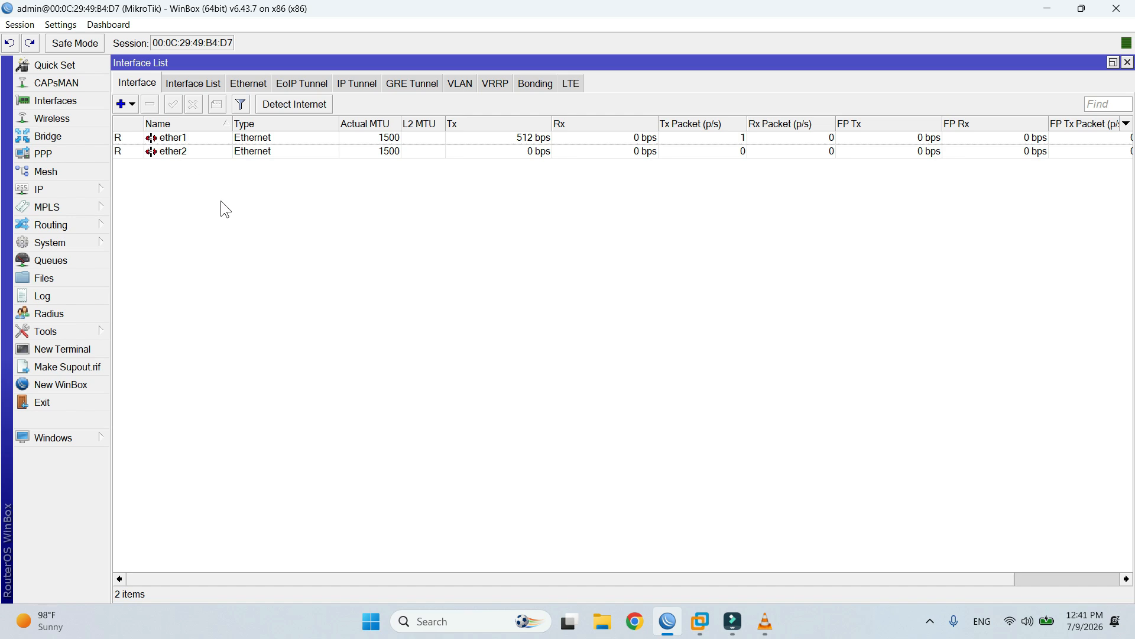
left_click(191, 138)
double_click(195, 137)
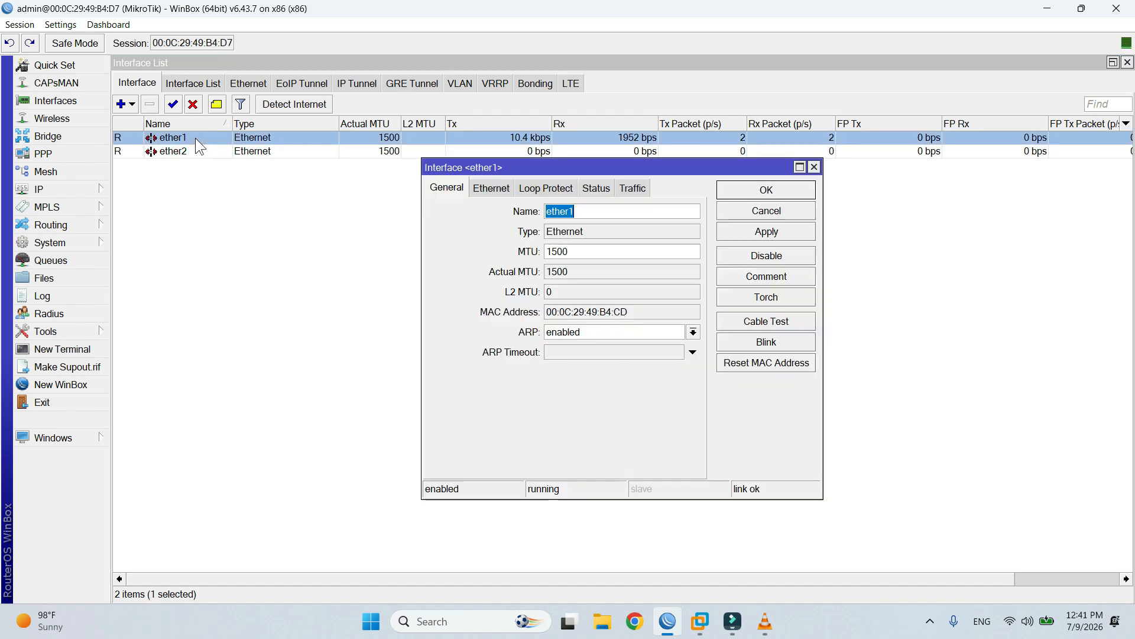
left_click(596, 212)
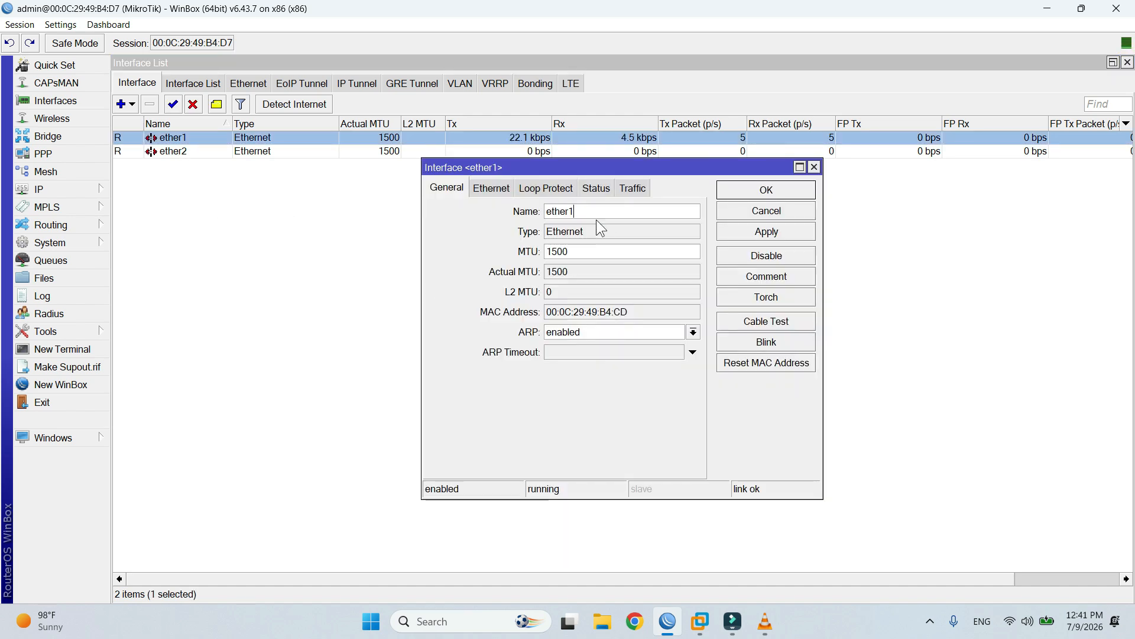
type("-WAN")
left_click(765, 193)
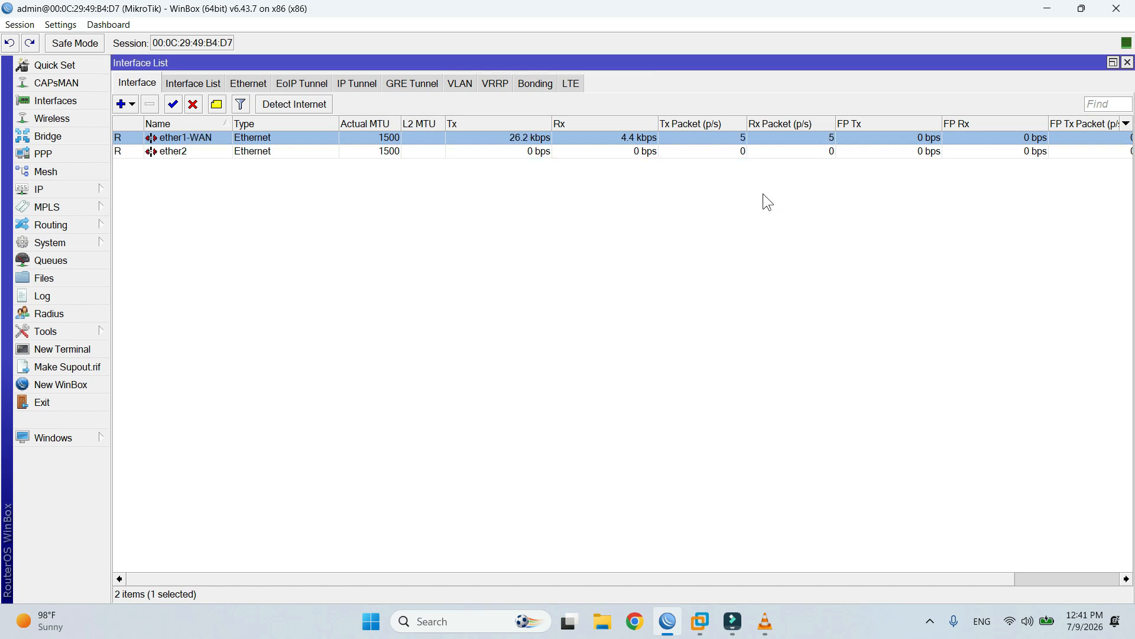
Rename the ether2 interface to ether2-LAN
left_click(180, 152)
double_click(182, 150)
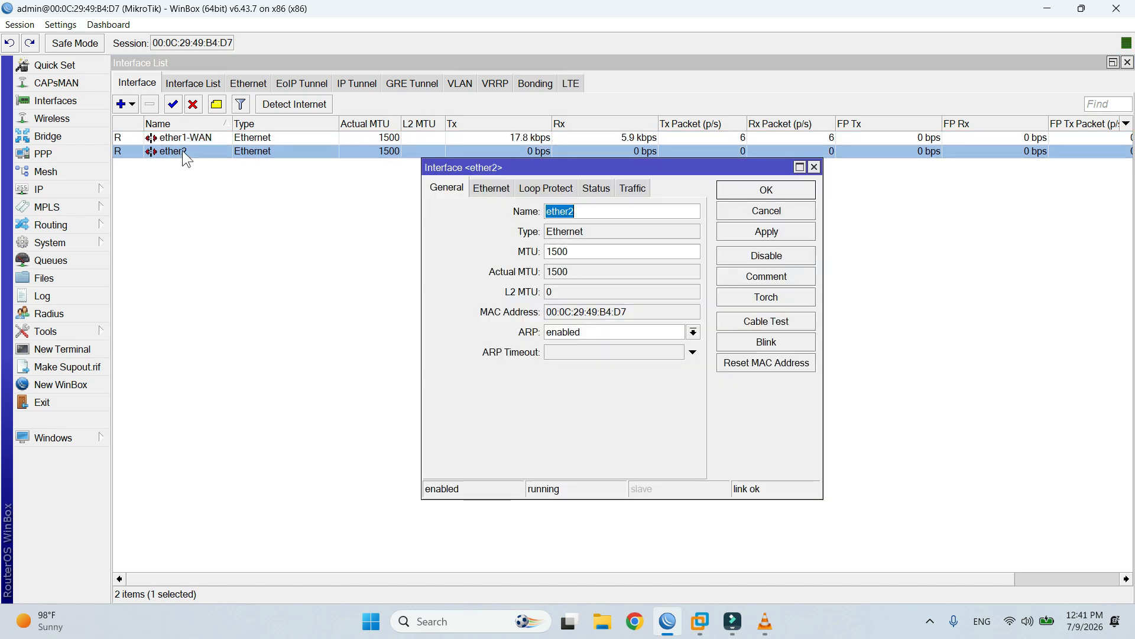
left_click(584, 211)
type("-LAN")
left_click(779, 187)
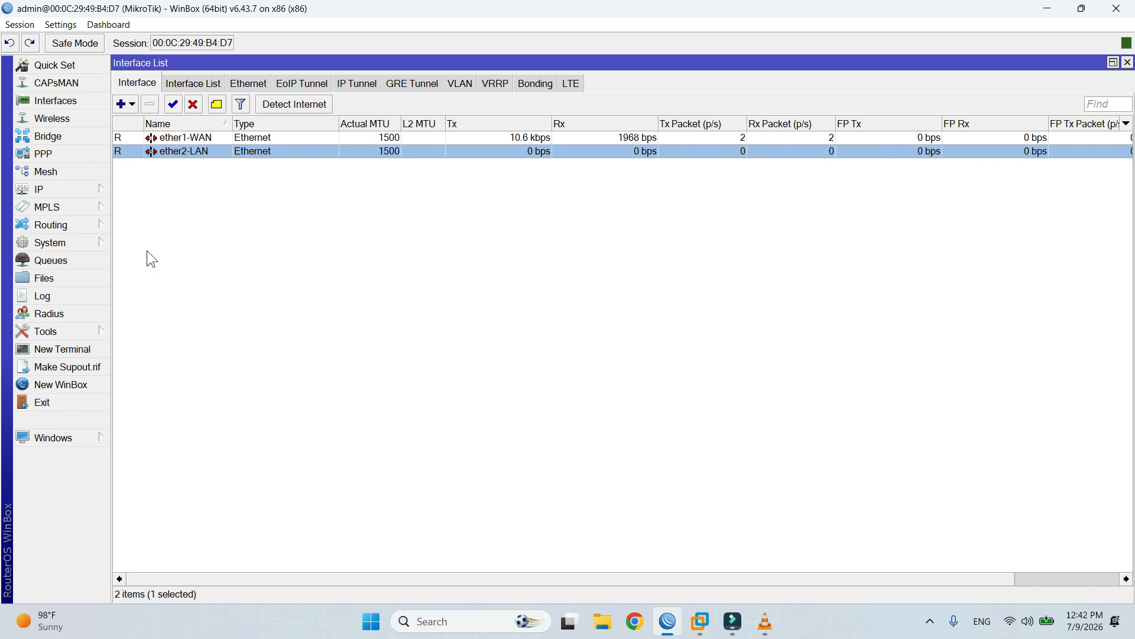
Add a DHCP client on ether1-WAN with Use Peer DNS and Use Peer NTP enabled and Add Default Route set to yes
left_click(90, 190)
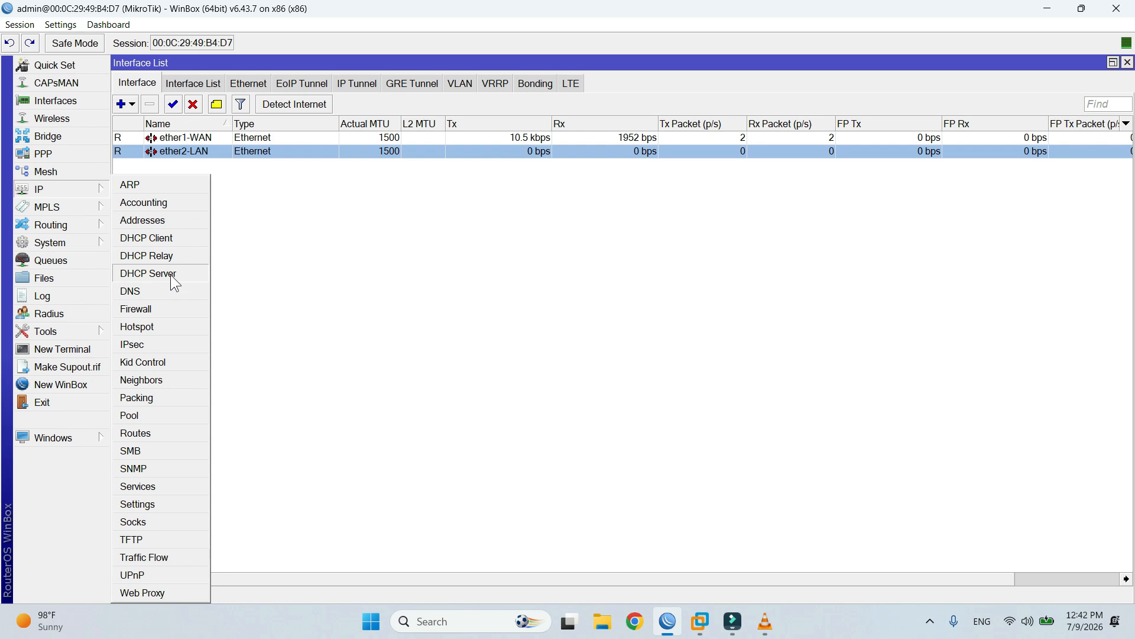
left_click(179, 236)
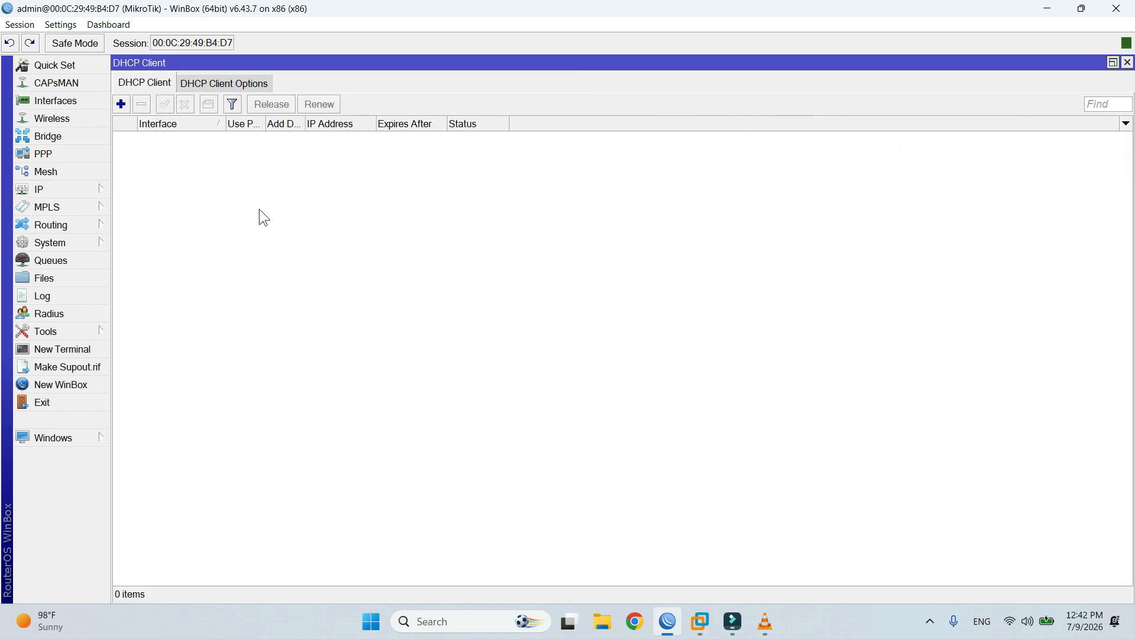
left_click(121, 104)
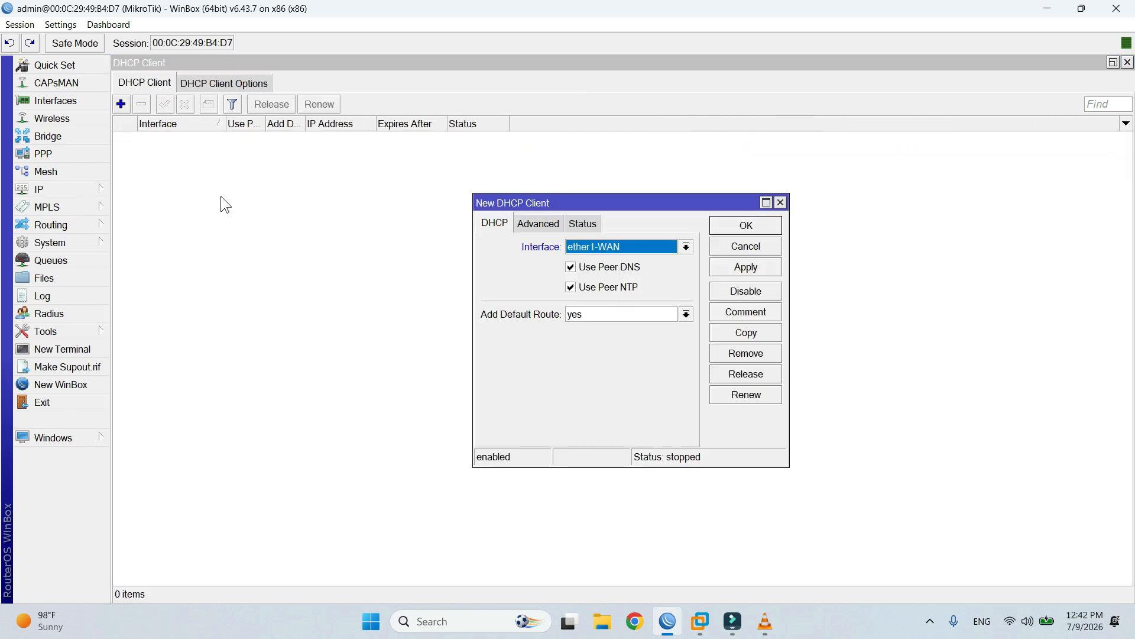
left_click_drag(573, 205, 459, 183)
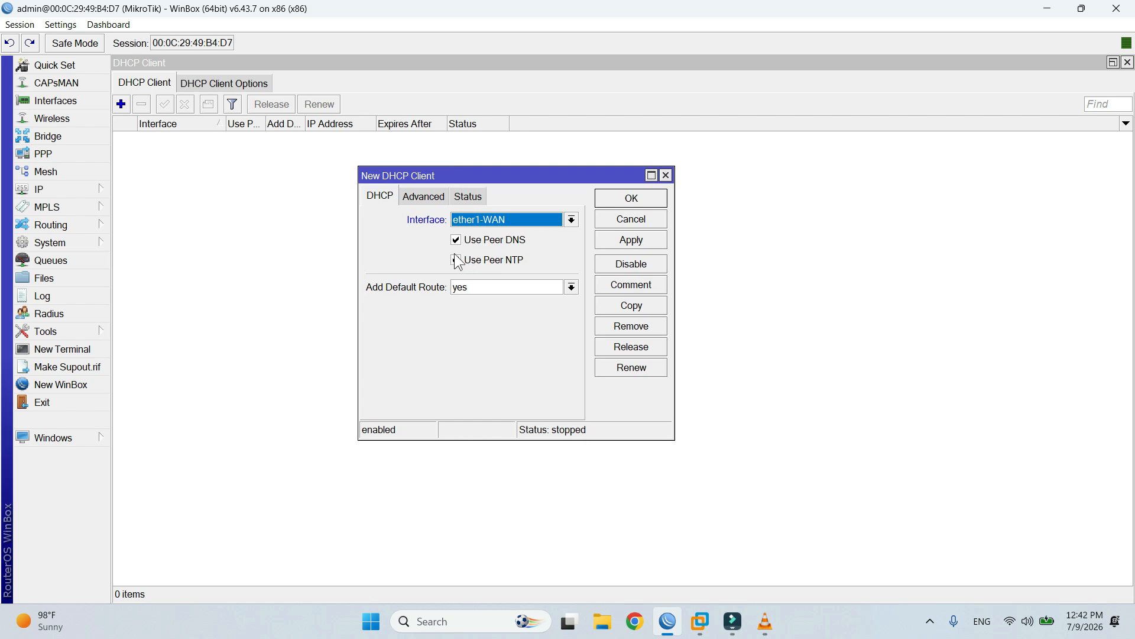
left_click(572, 219)
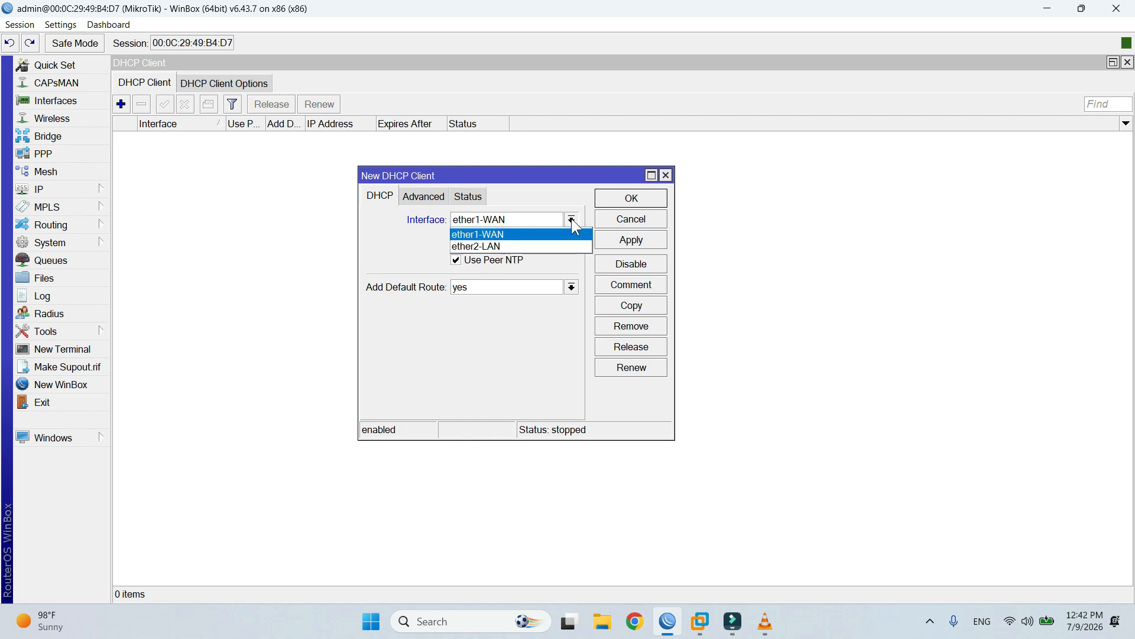
left_click(505, 234)
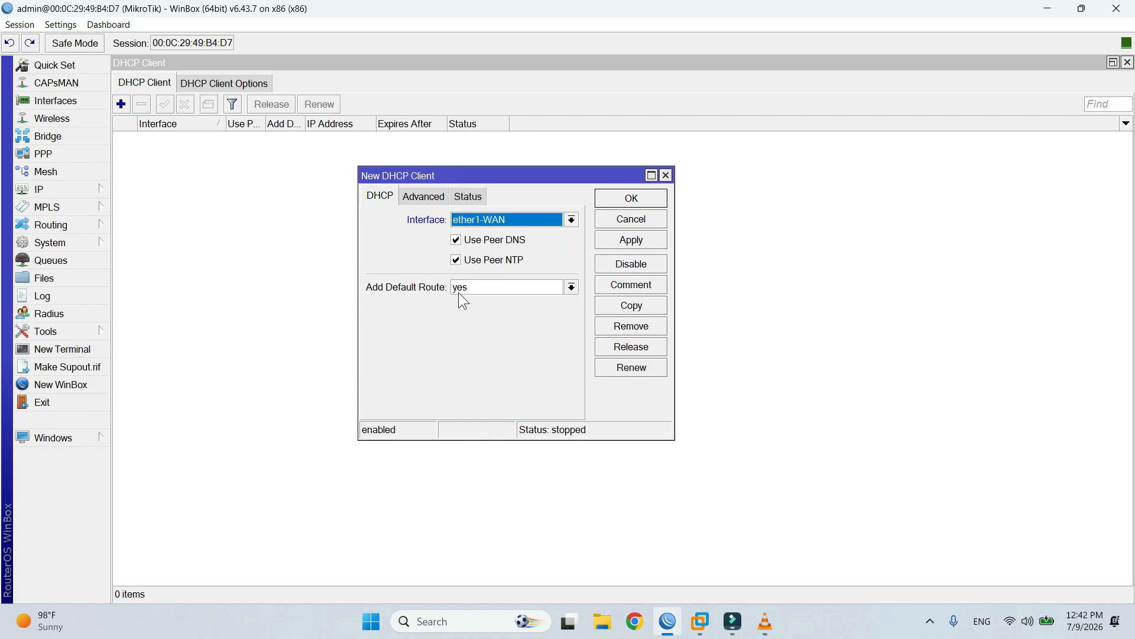
left_click(499, 281)
left_click(499, 281)
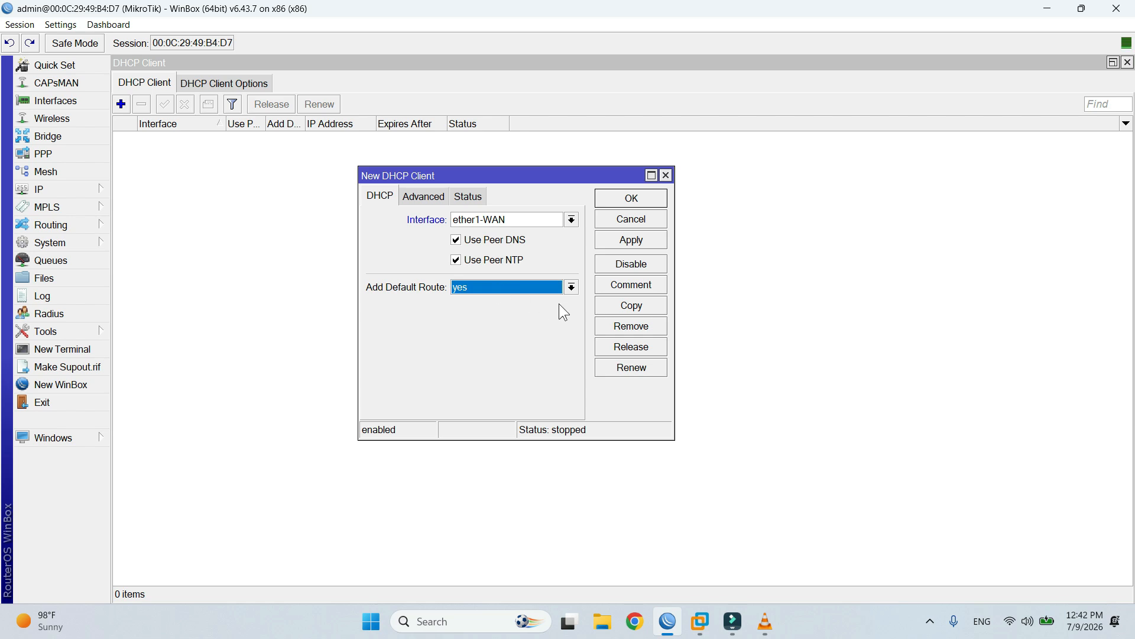
left_click(631, 239)
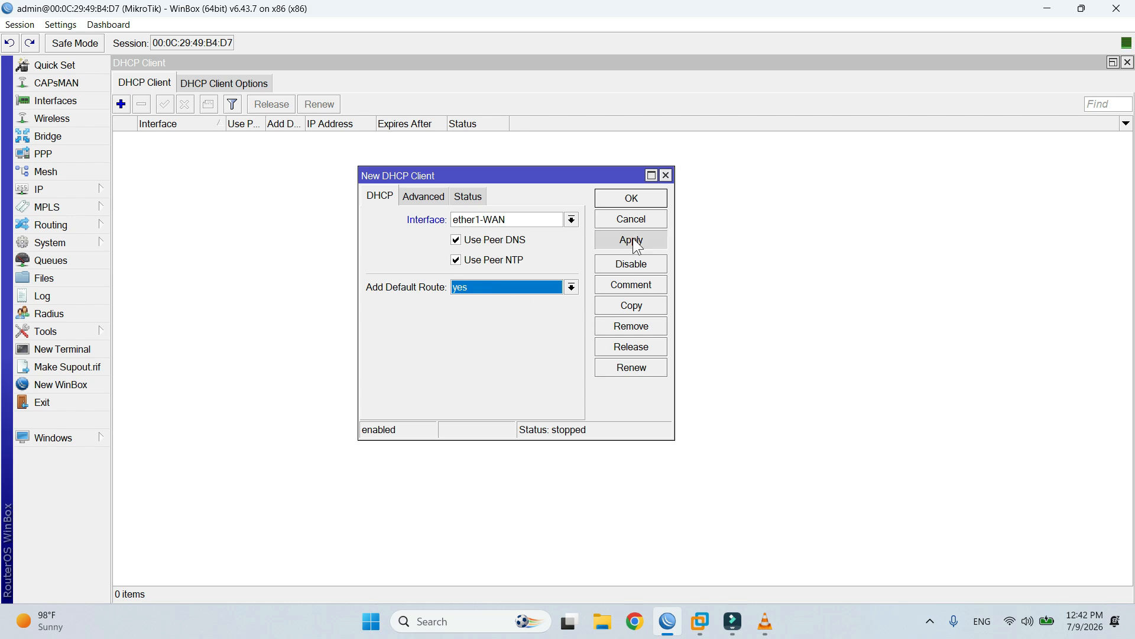
left_click(632, 198)
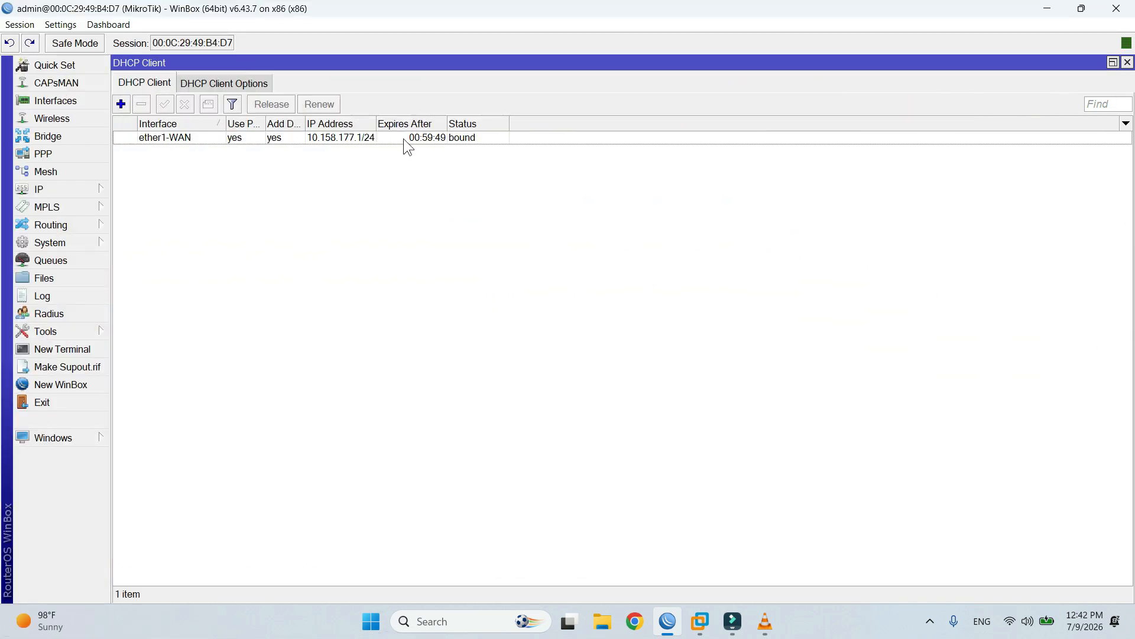
left_click(404, 140)
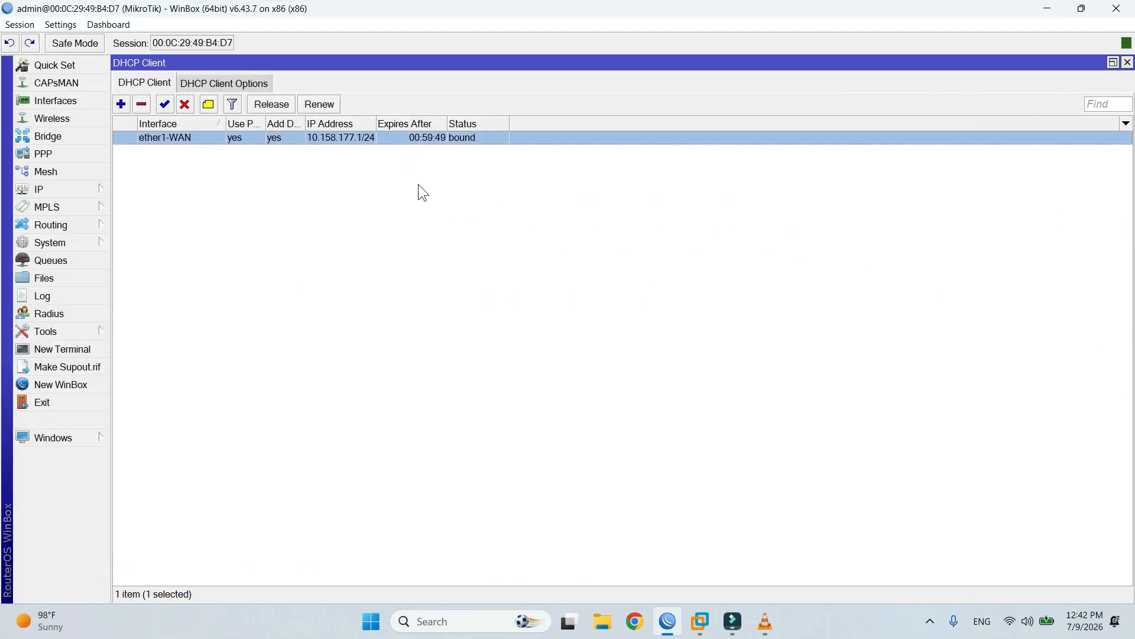
left_click(418, 186)
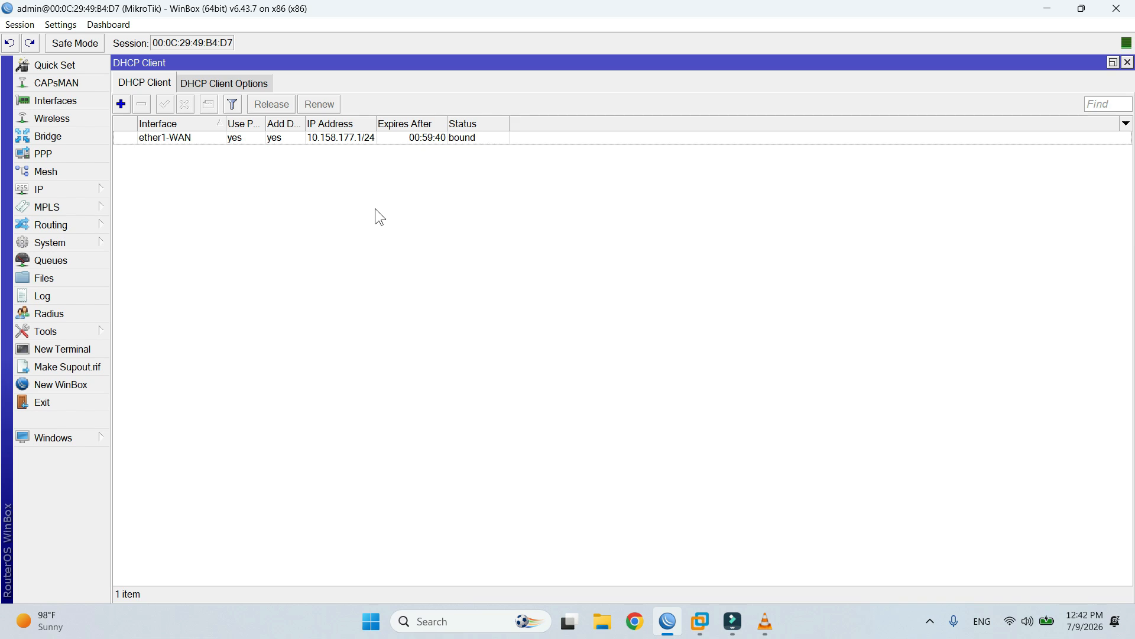
Add the IP address 192.168.1.1/24 to the ether2-LAN interface in the router's address list
left_click(83, 191)
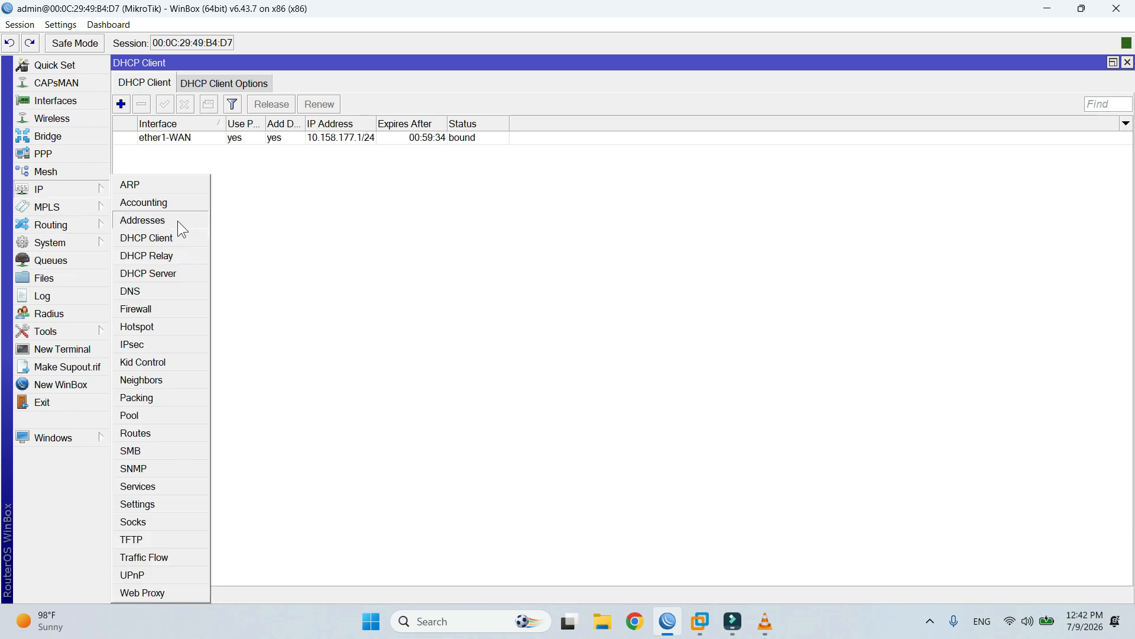
left_click(142, 220)
left_click_drag(533, 112, 513, 160)
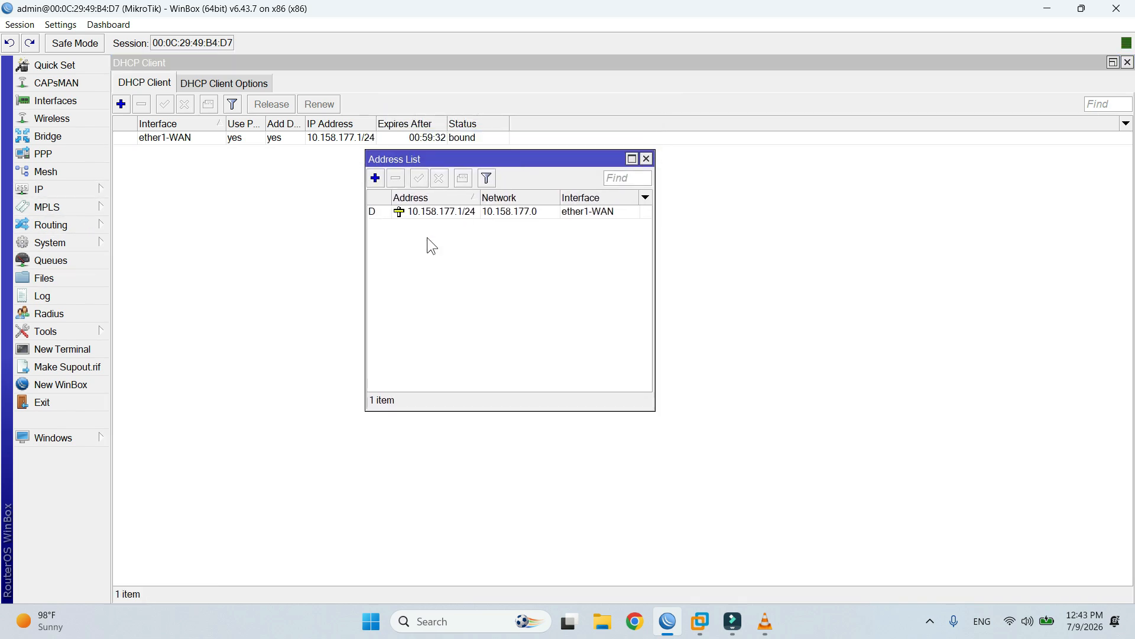
left_click(375, 178)
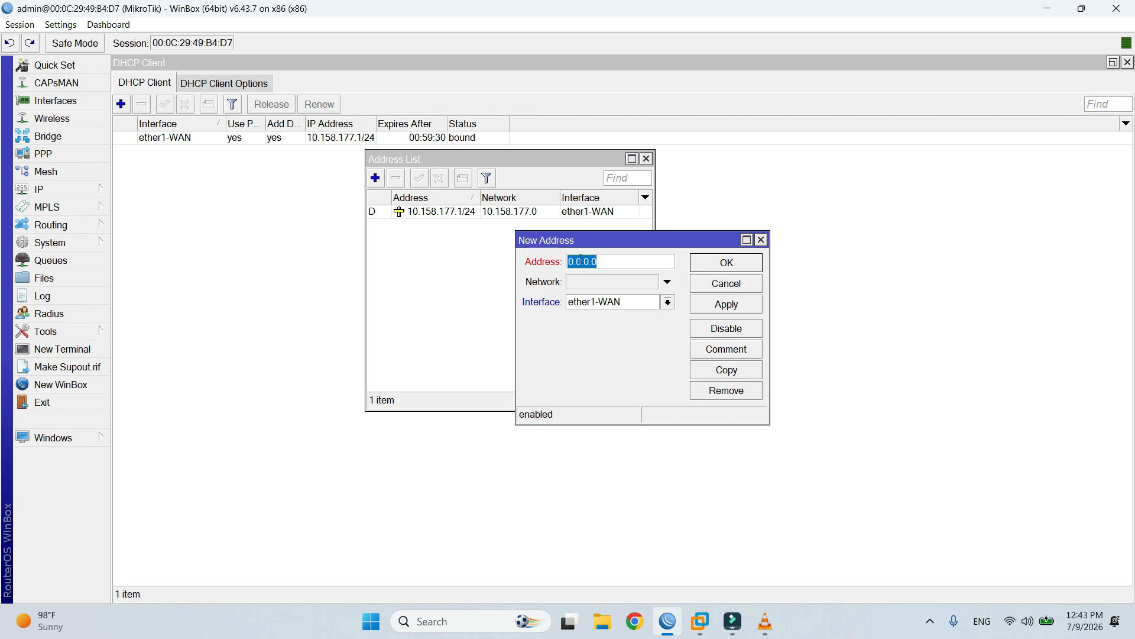
type("192.168.")
type("1.1/24")
left_click(668, 302)
left_click(649, 326)
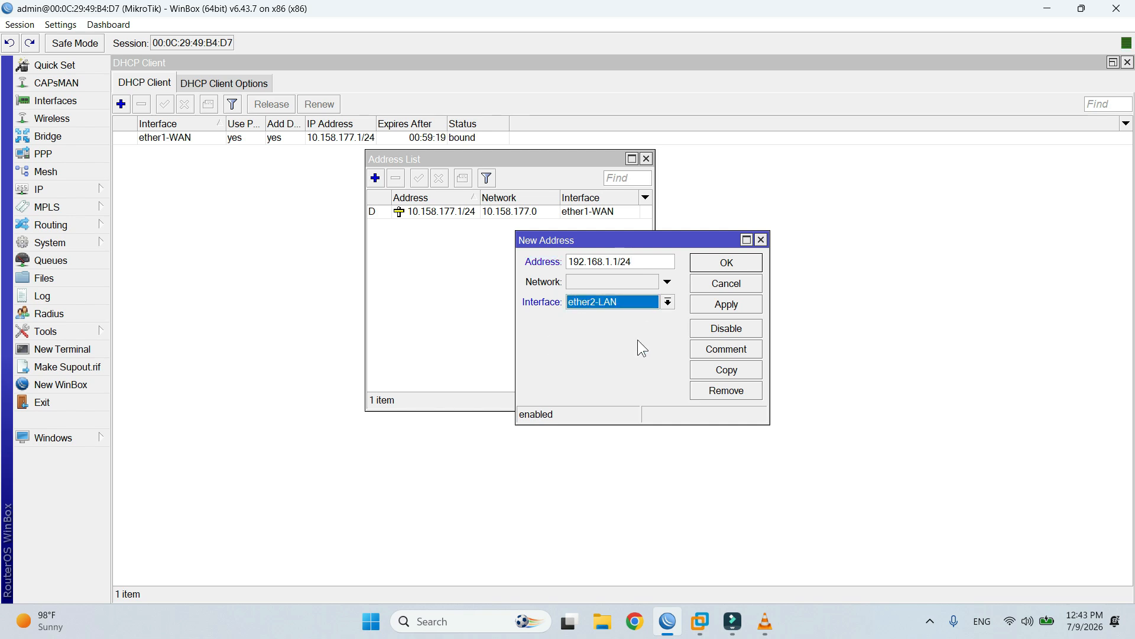
left_click(738, 306)
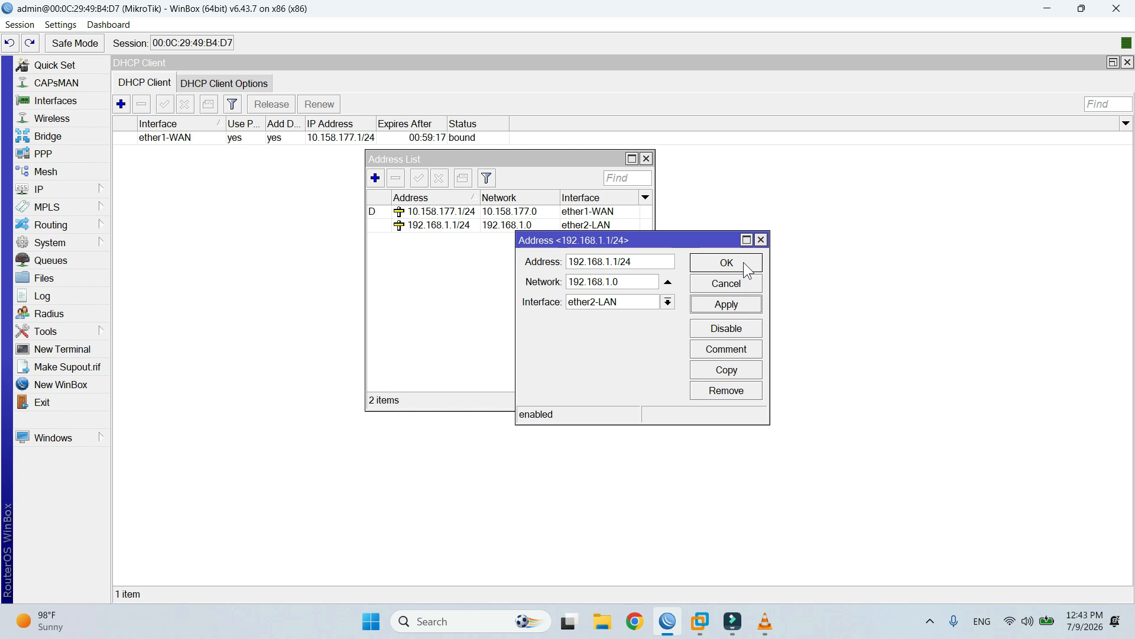
left_click(743, 261)
left_click(556, 225)
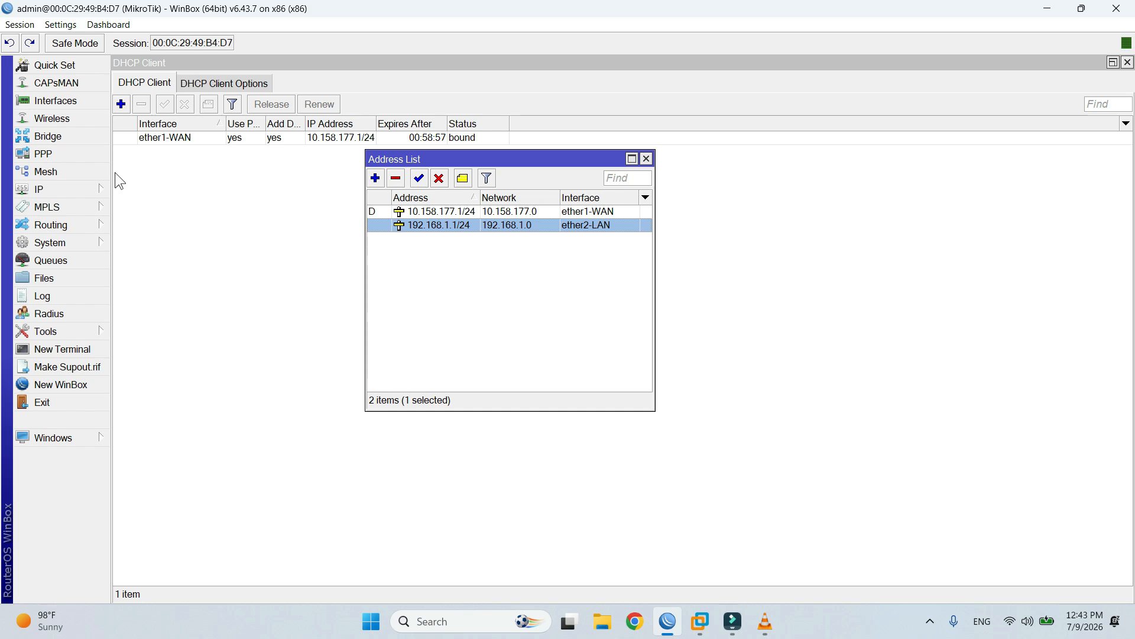
Run the DHCP server setup on ether2-LAN, accepting the address space 192.168.1.0/24 and the gateway 192.168.1.1
left_click(93, 192)
left_click(177, 274)
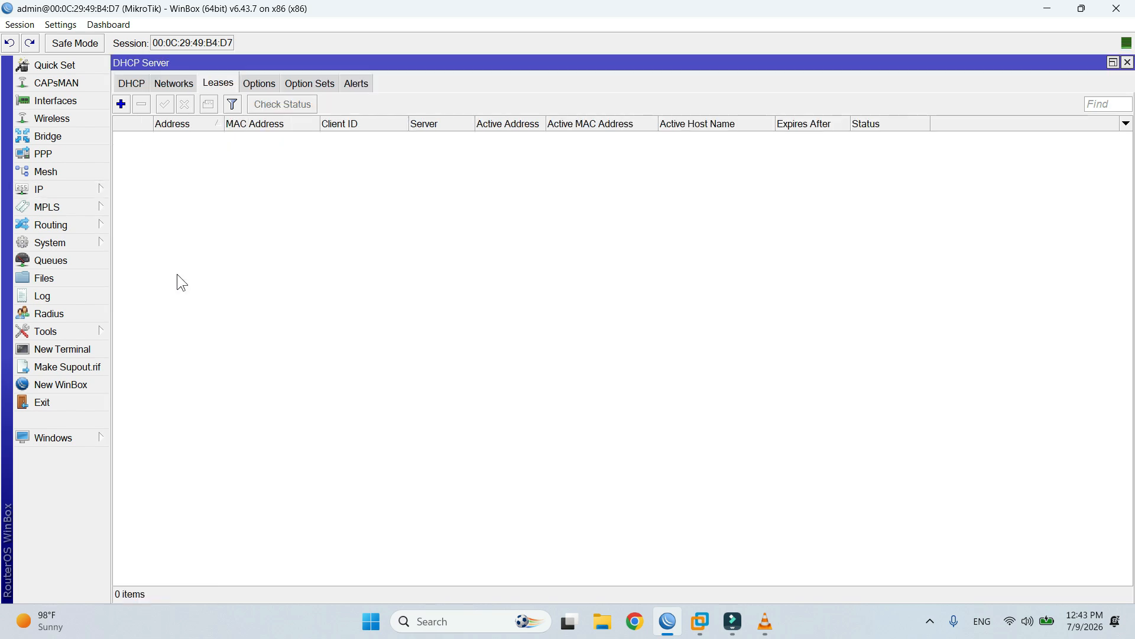
left_click(131, 83)
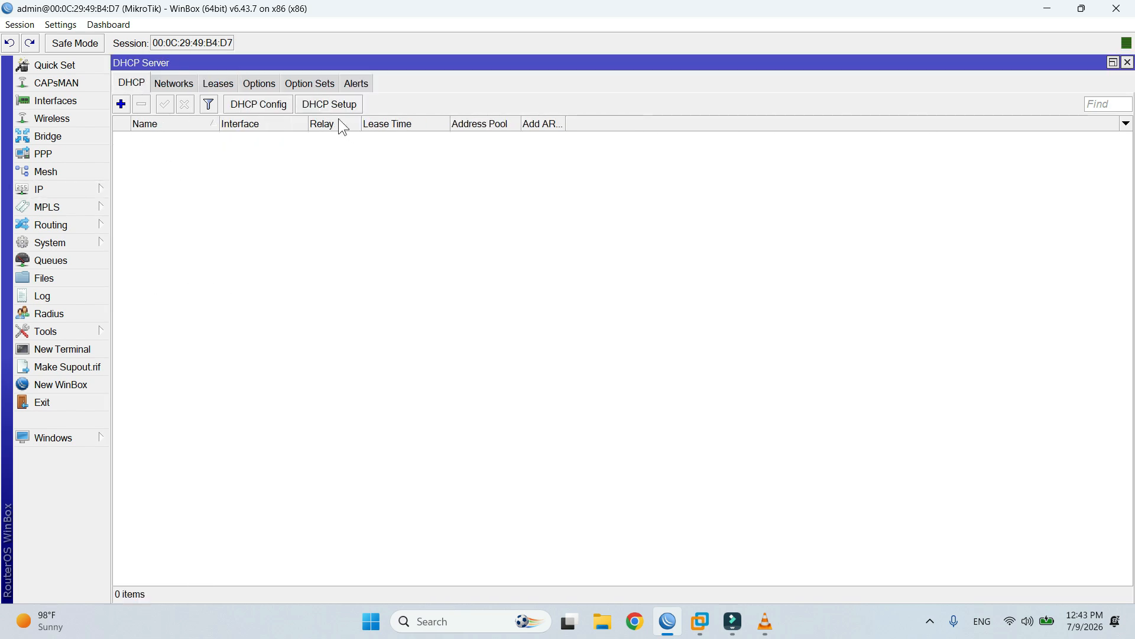
left_click(332, 104)
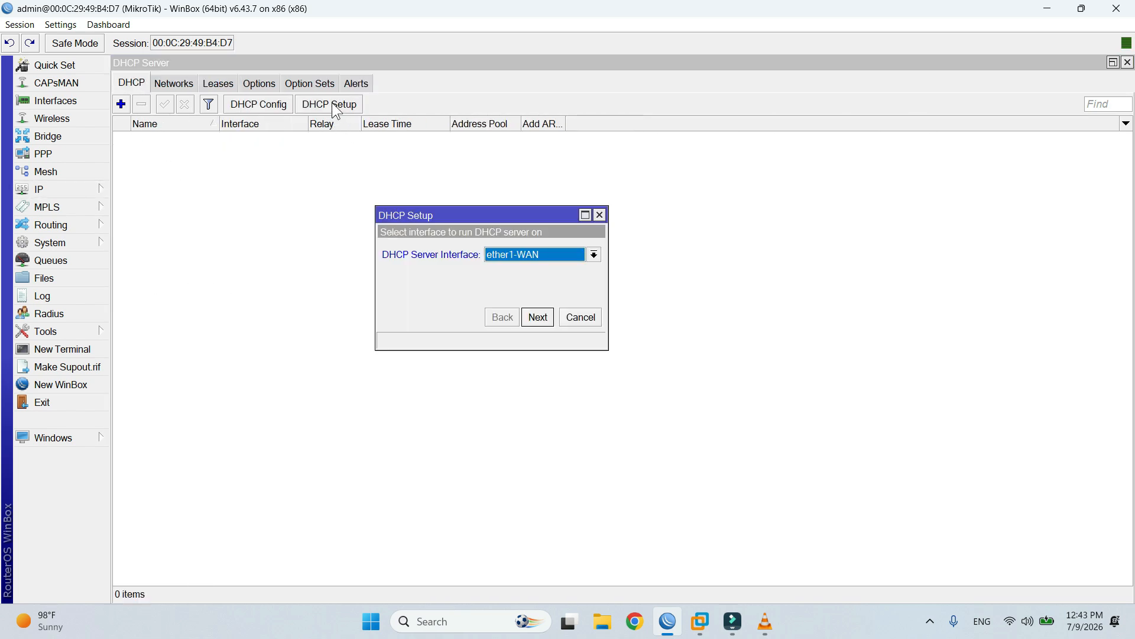
left_click(594, 254)
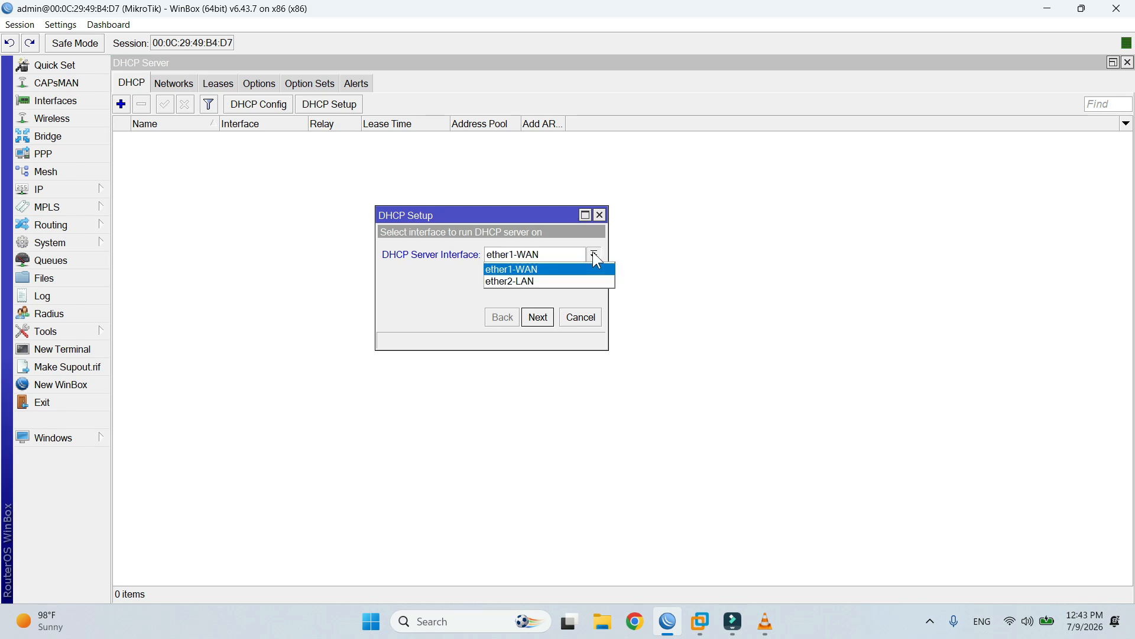
left_click(578, 278)
left_click(540, 314)
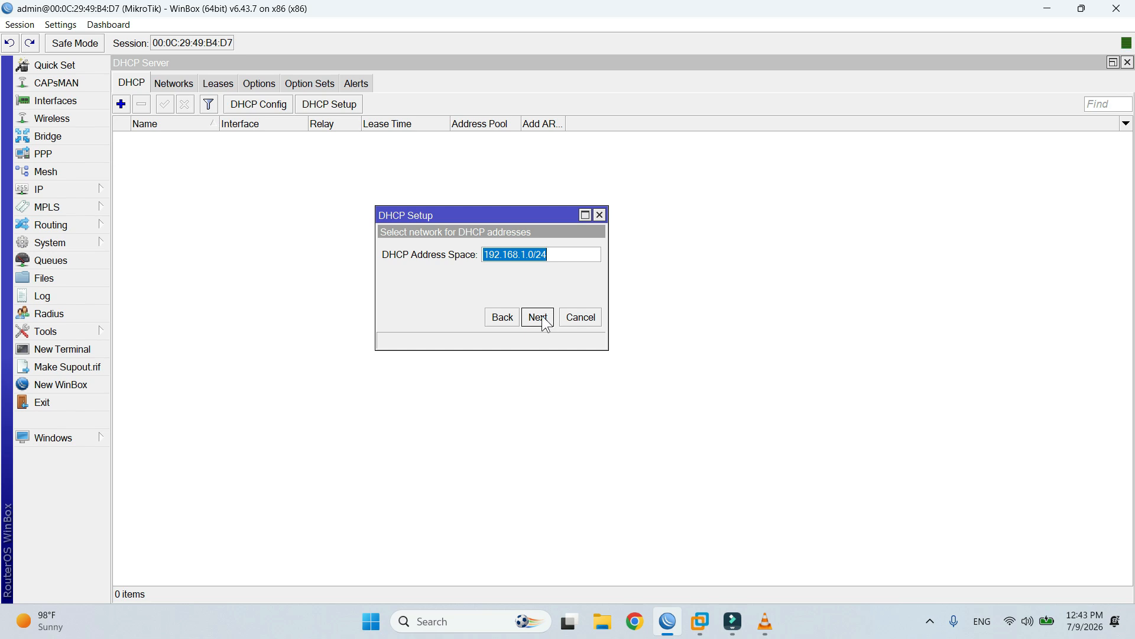
left_click(542, 315)
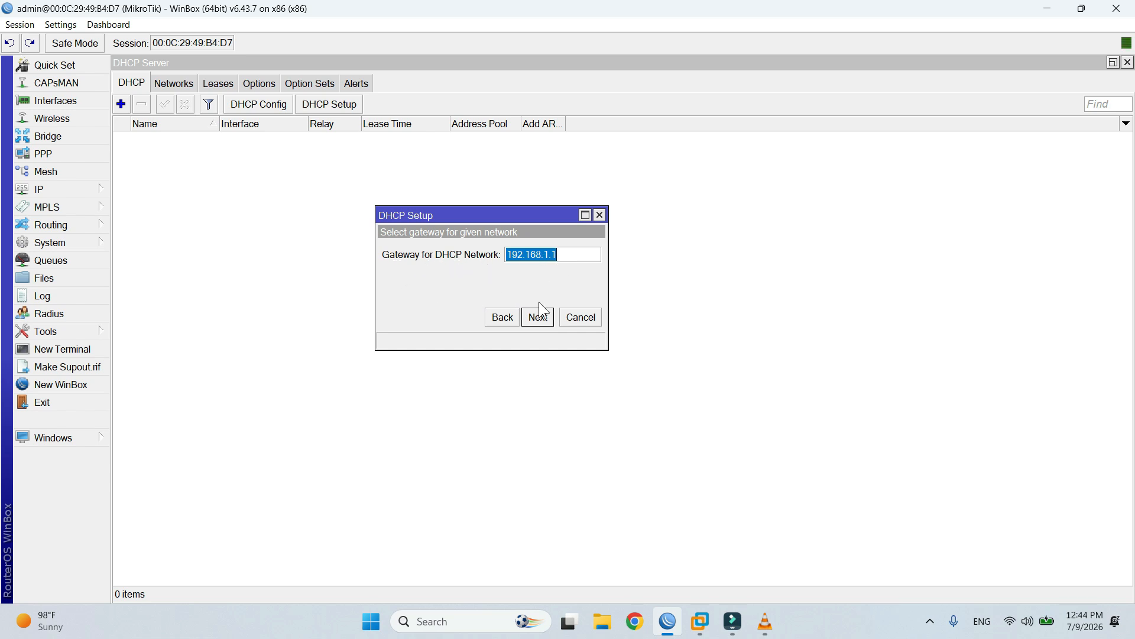
left_click(541, 318)
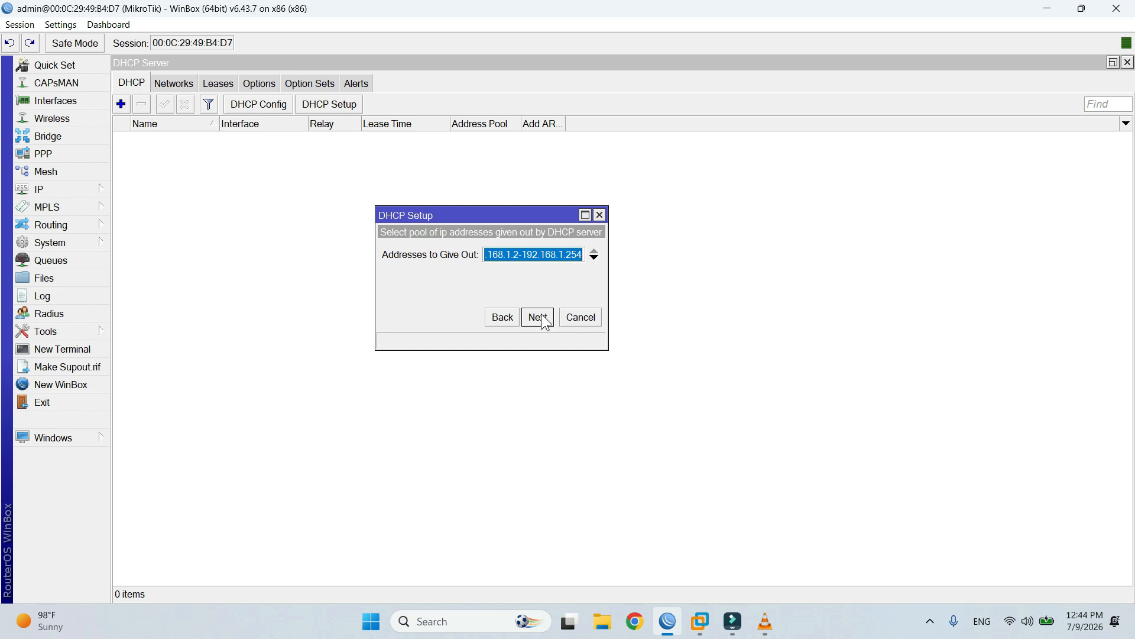
Set the DHCP server's pool of addresses to give out to 192.168.1.10-192.168.1.20
left_click(519, 254)
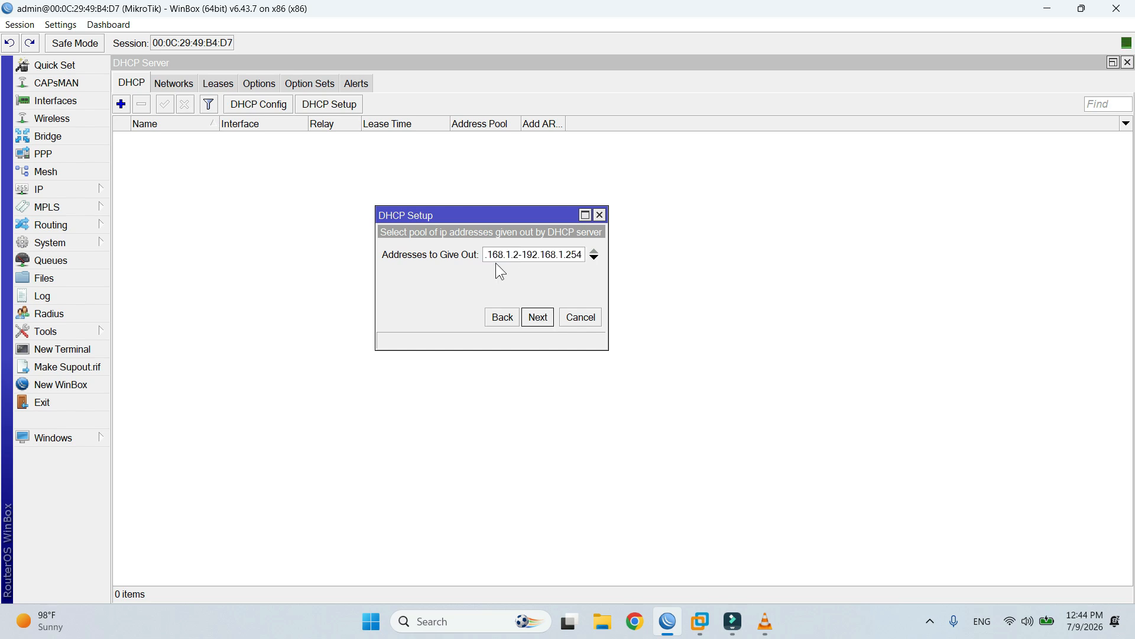
left_click_drag(519, 256, 520, 254)
double_click(514, 254)
left_click(514, 254)
type("10")
double_click(574, 256)
type("20")
left_click(538, 316)
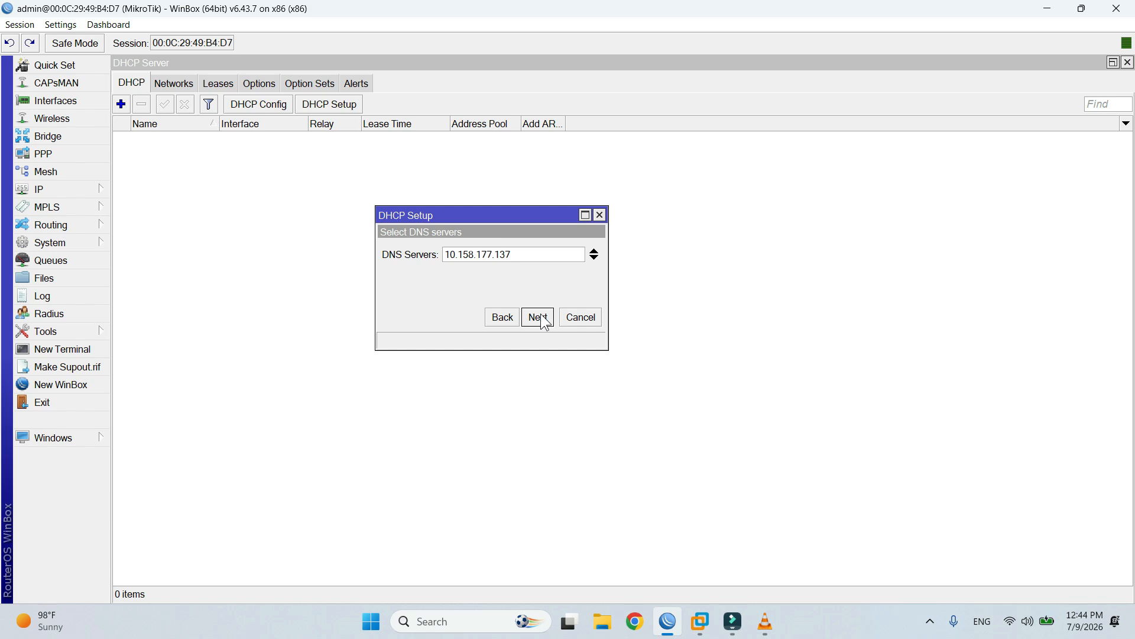
Add 192.168.1.1 as a second DNS server and complete the DHCP setup with the default lease time
left_click(594, 259)
type("1")
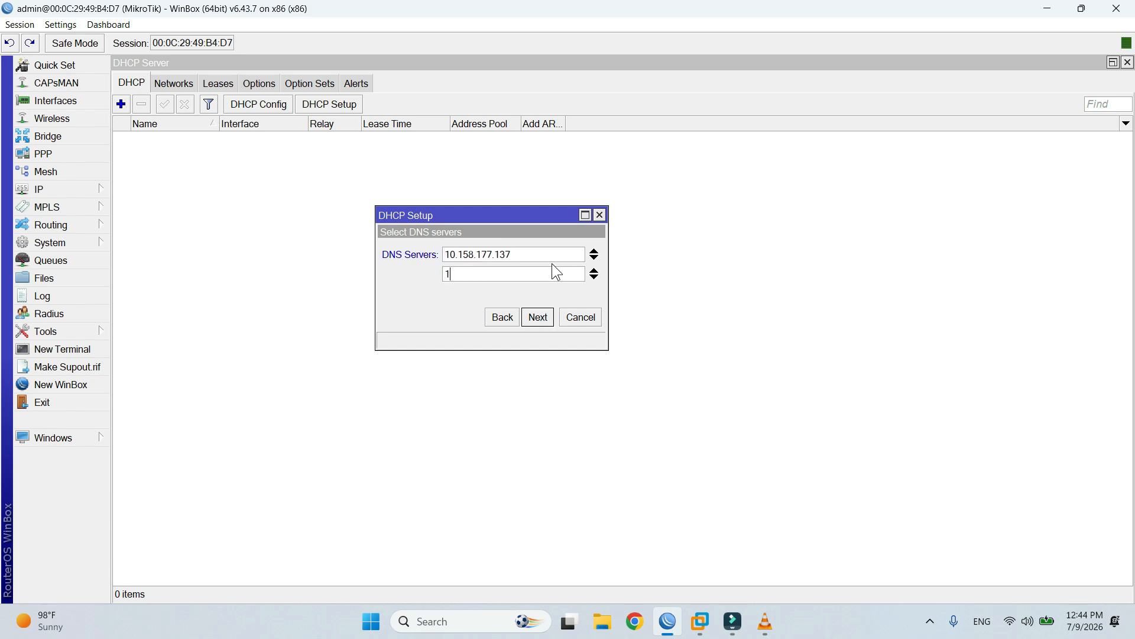
type("92.16 8.1.1")
left_click(545, 316)
left_click(537, 317)
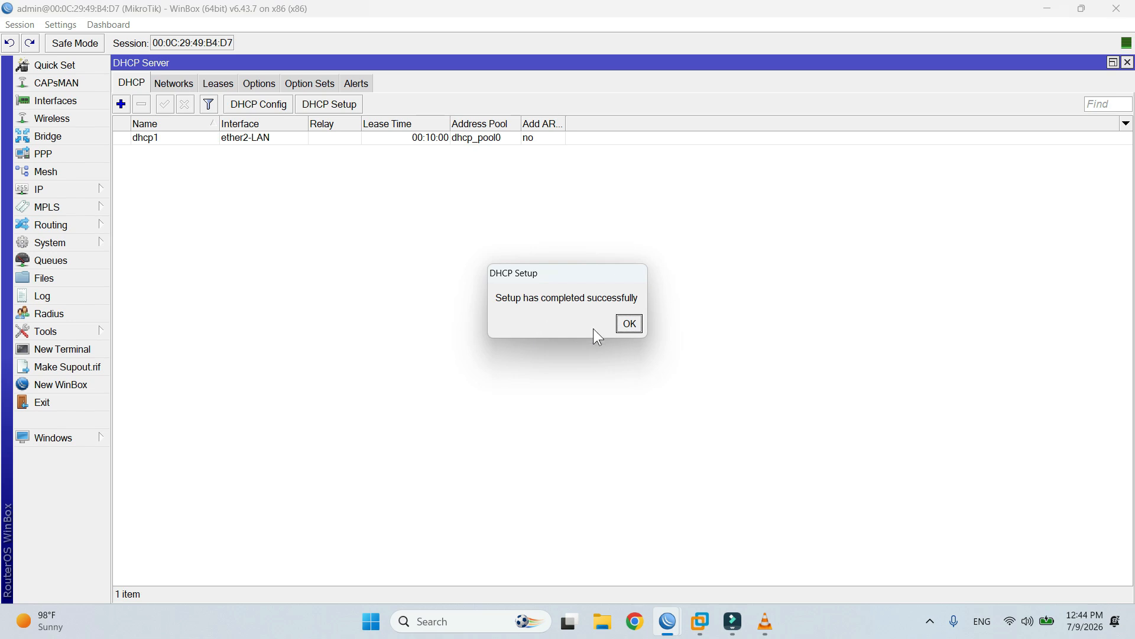
left_click(629, 323)
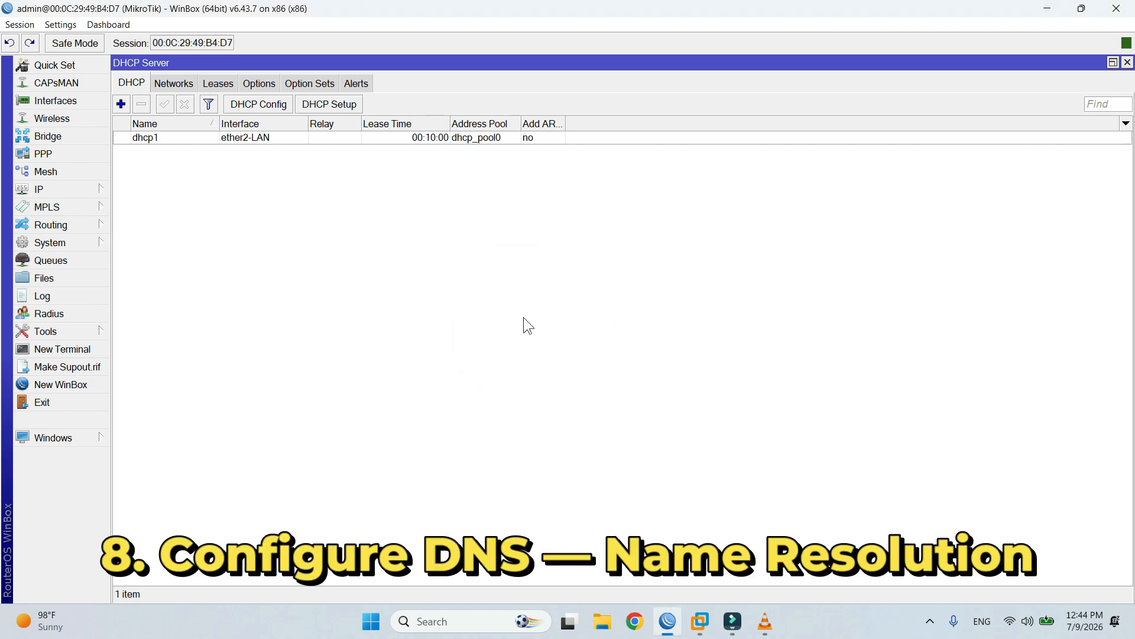
Configure the router's DNS settings with servers 1.1.1.1 and 8.8.8.8 and allow remote requests
left_click(92, 188)
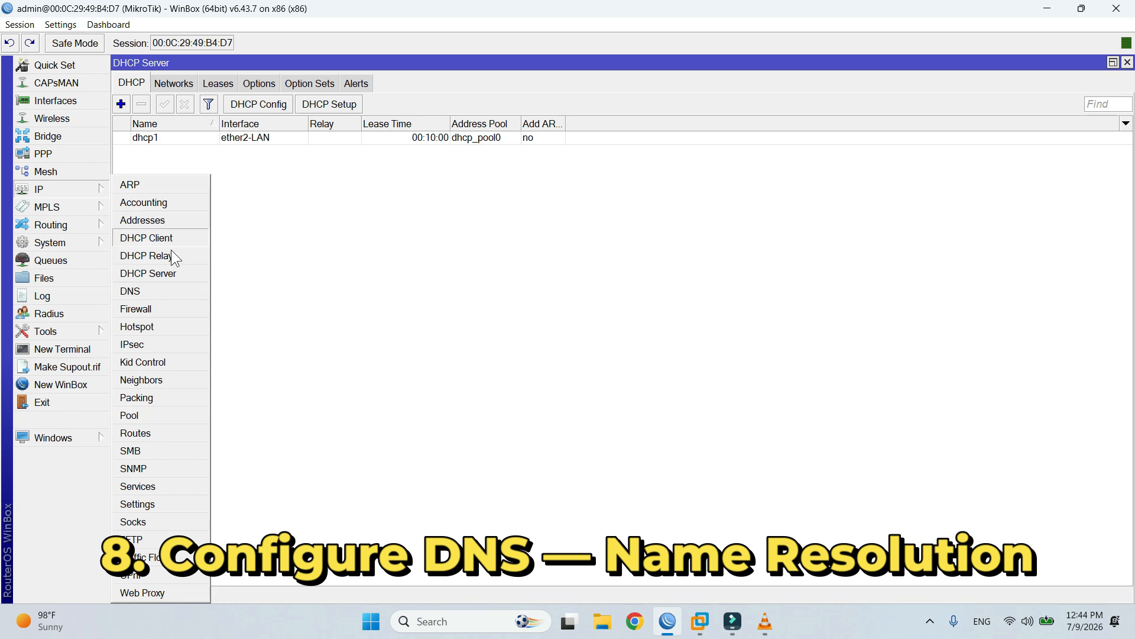
left_click(158, 290)
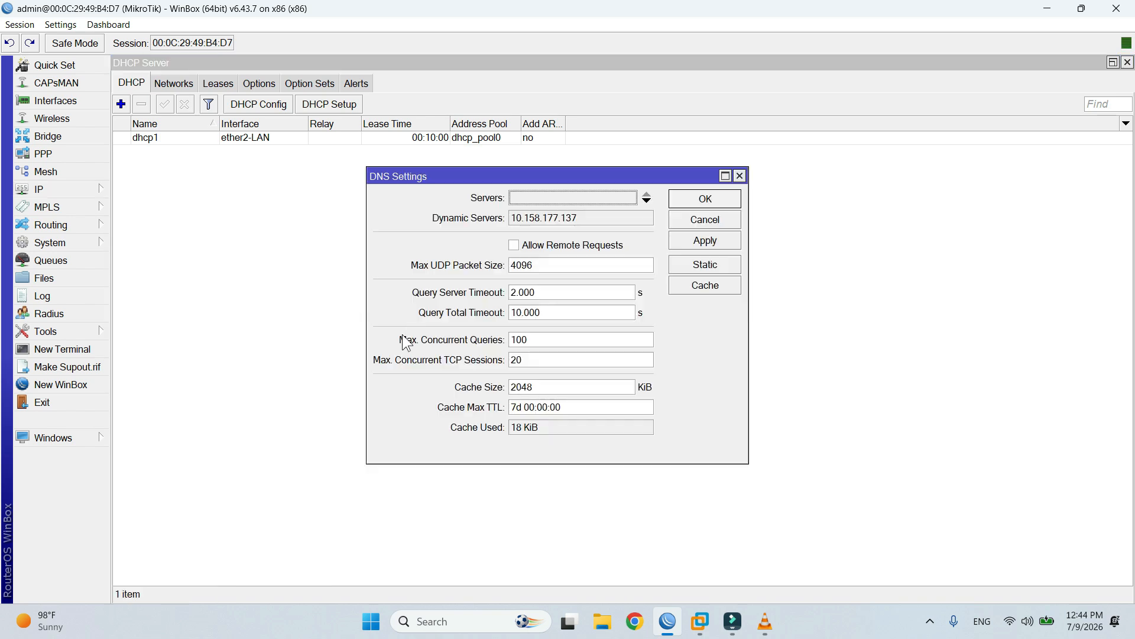
left_click_drag(482, 175, 449, 173)
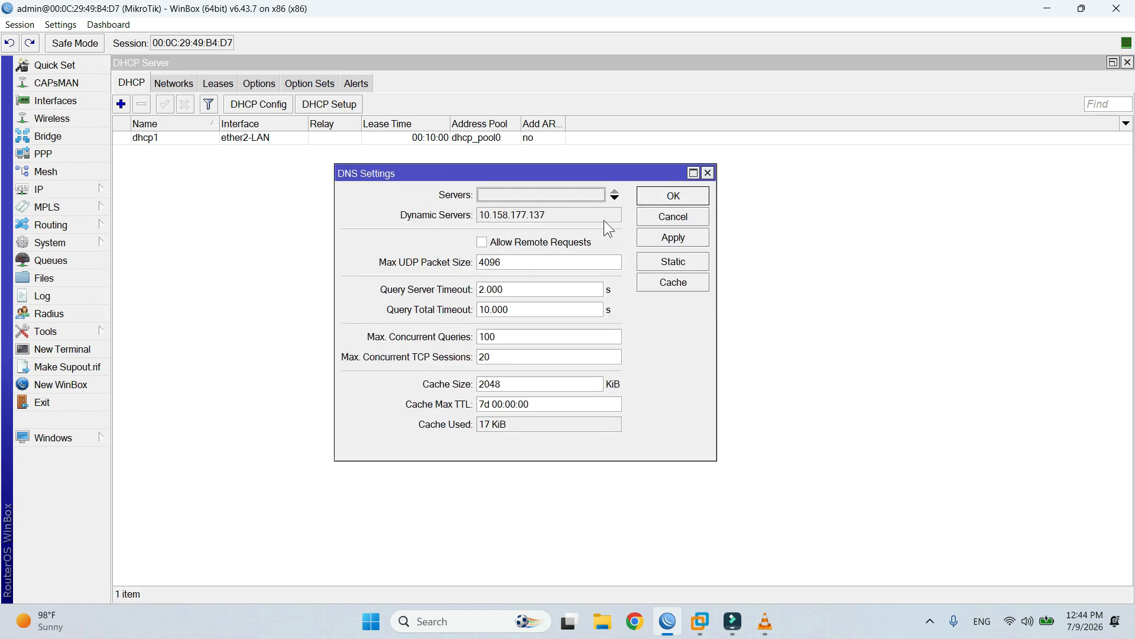
left_click(554, 193)
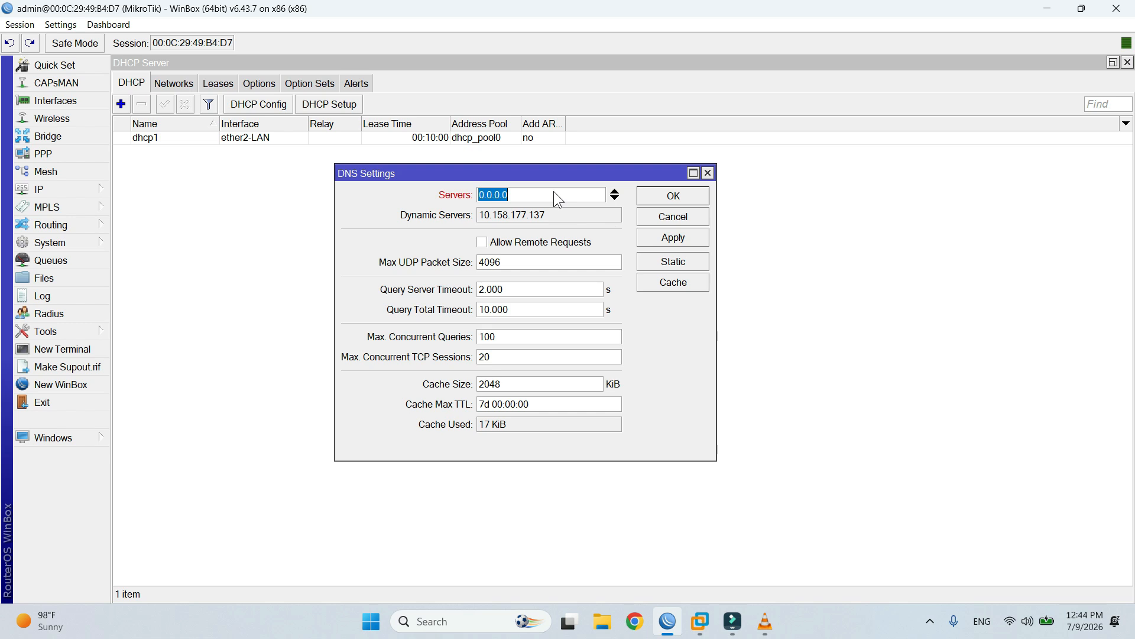
type("1.1.1.1")
left_click(615, 199)
type("8.8.")
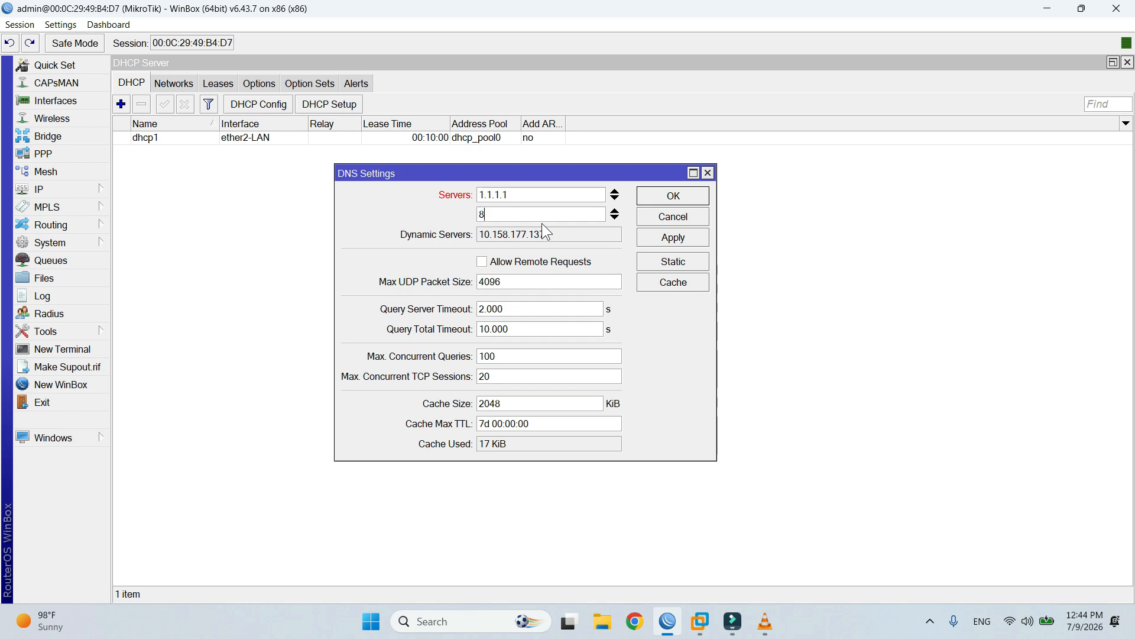
type("8")
left_click(507, 266)
left_click(672, 196)
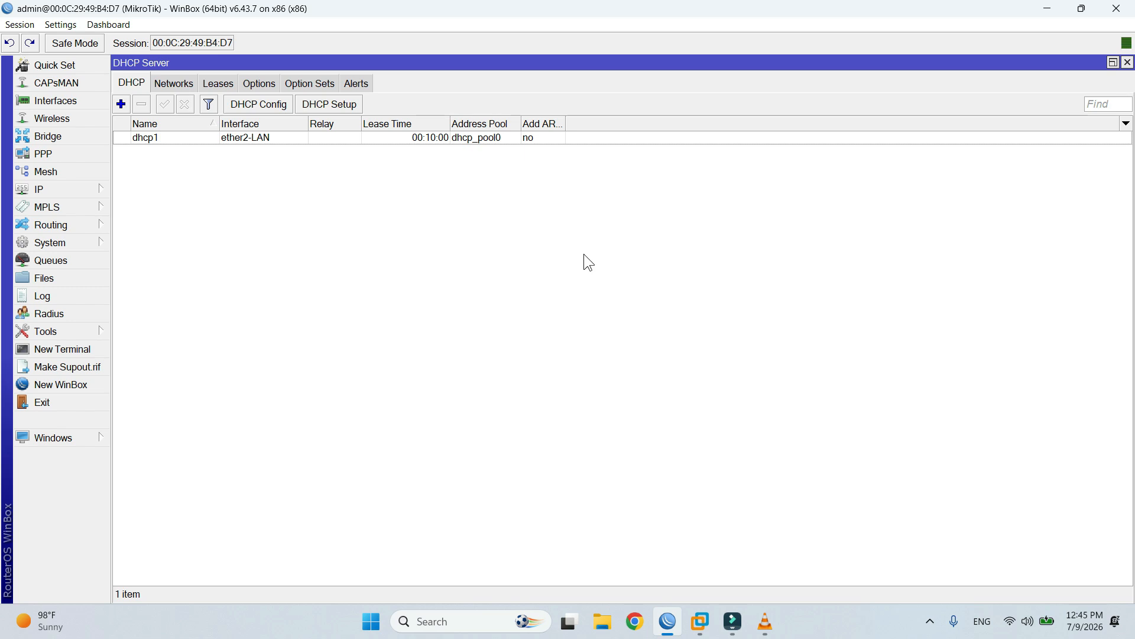
Start a new firewall NAT rule in the srcnat chain with ether1-WAN as the out interface
left_click(76, 189)
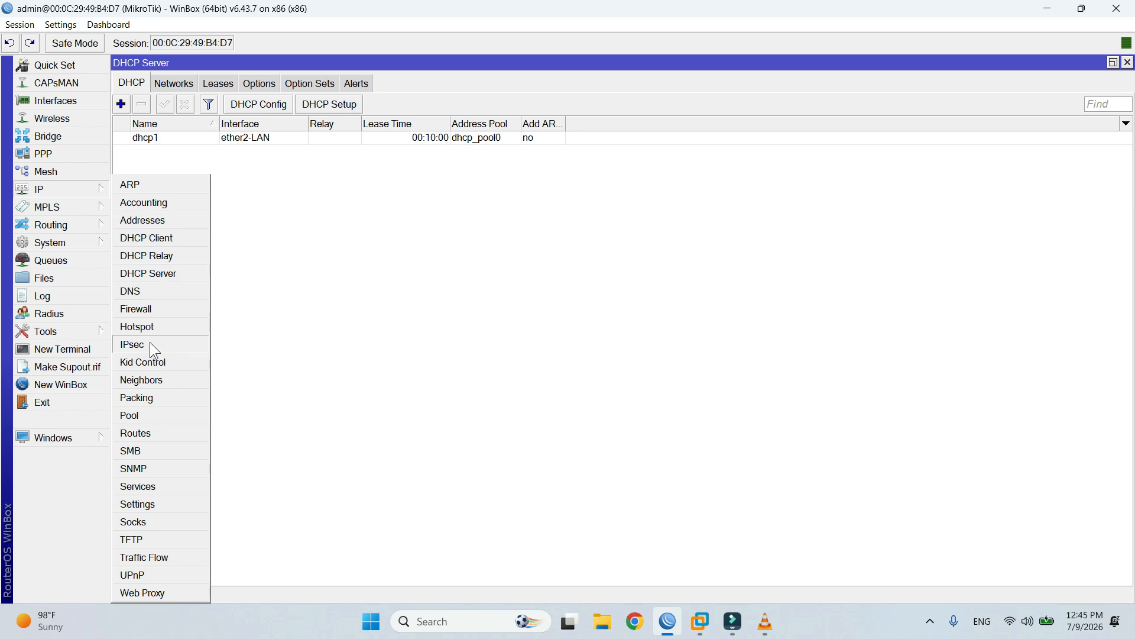
left_click(148, 310)
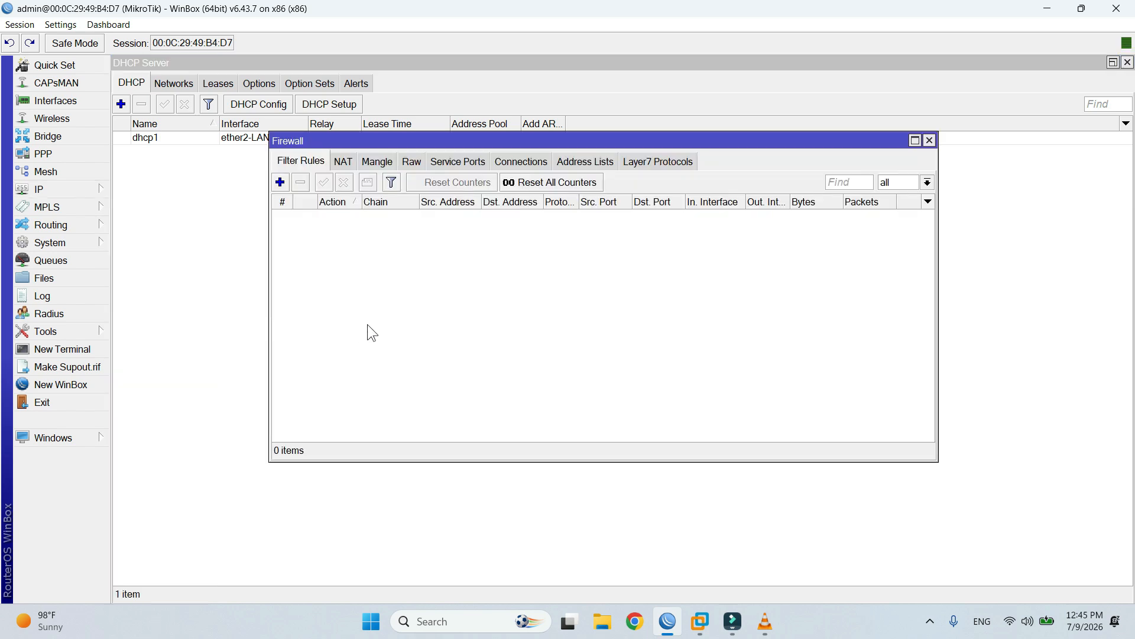
left_click(344, 163)
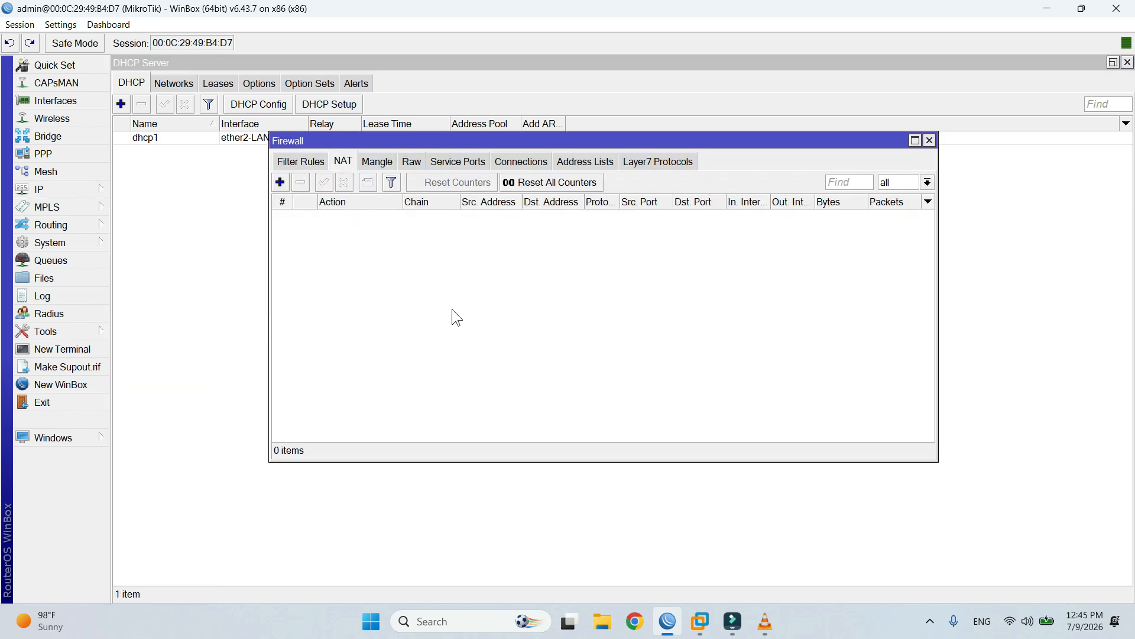
left_click(280, 182)
left_click(502, 147)
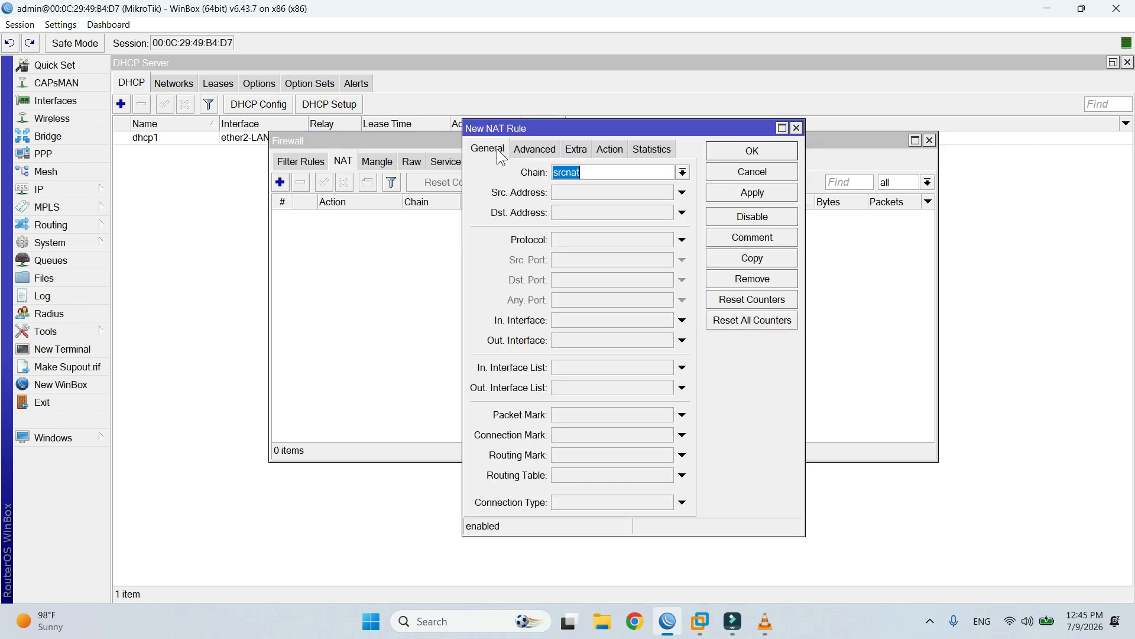
left_click(683, 173)
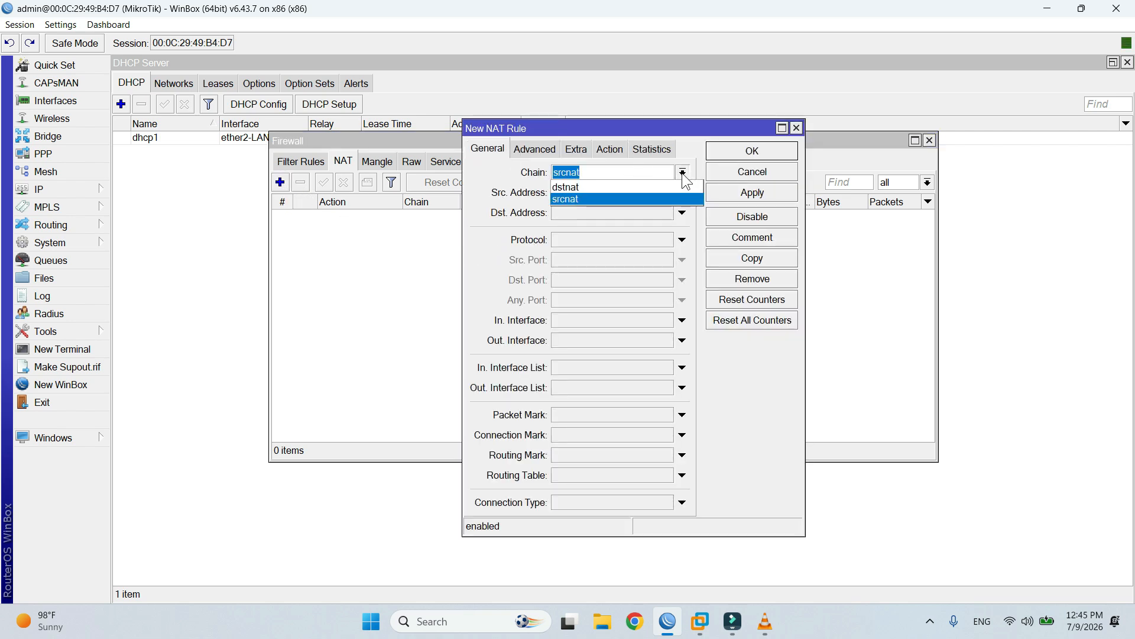
left_click(683, 174)
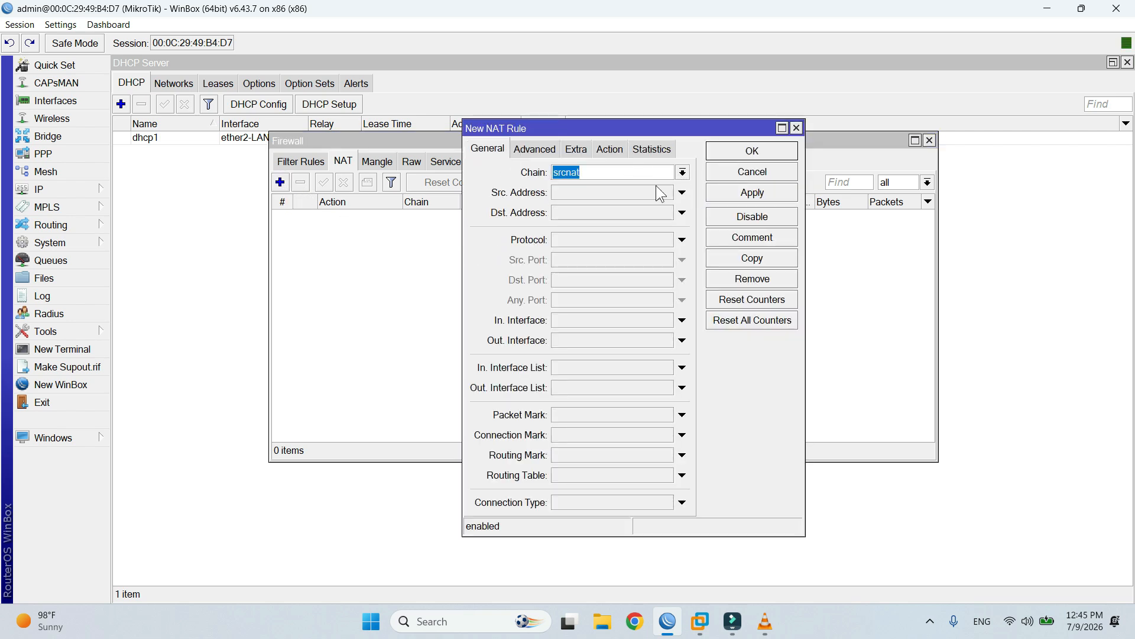
left_click(565, 340)
left_click(667, 341)
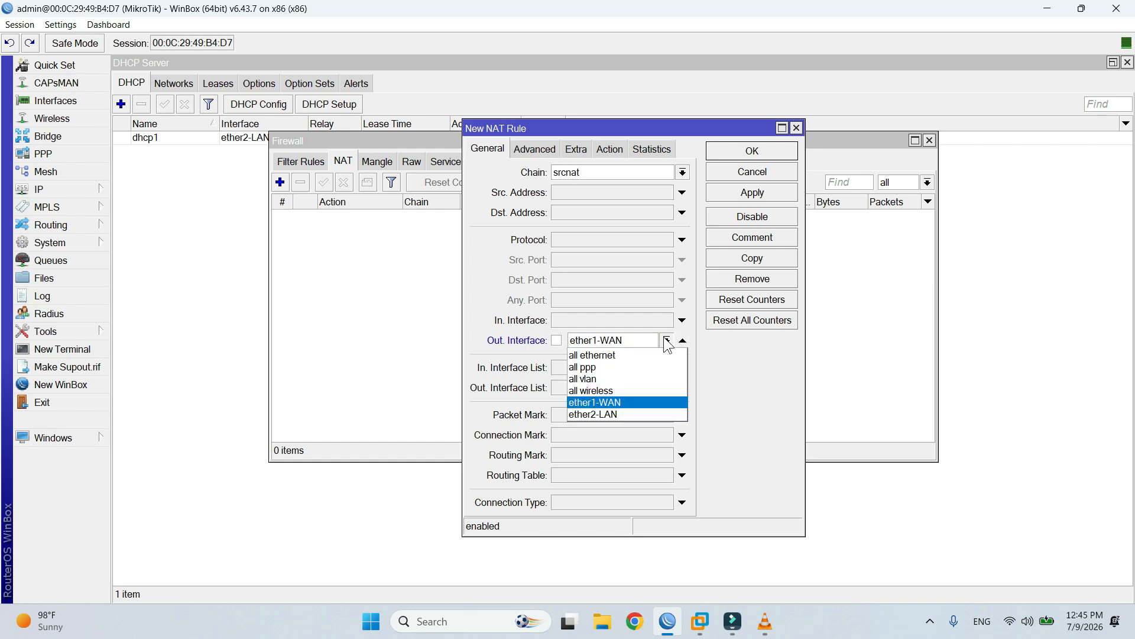
left_click(618, 401)
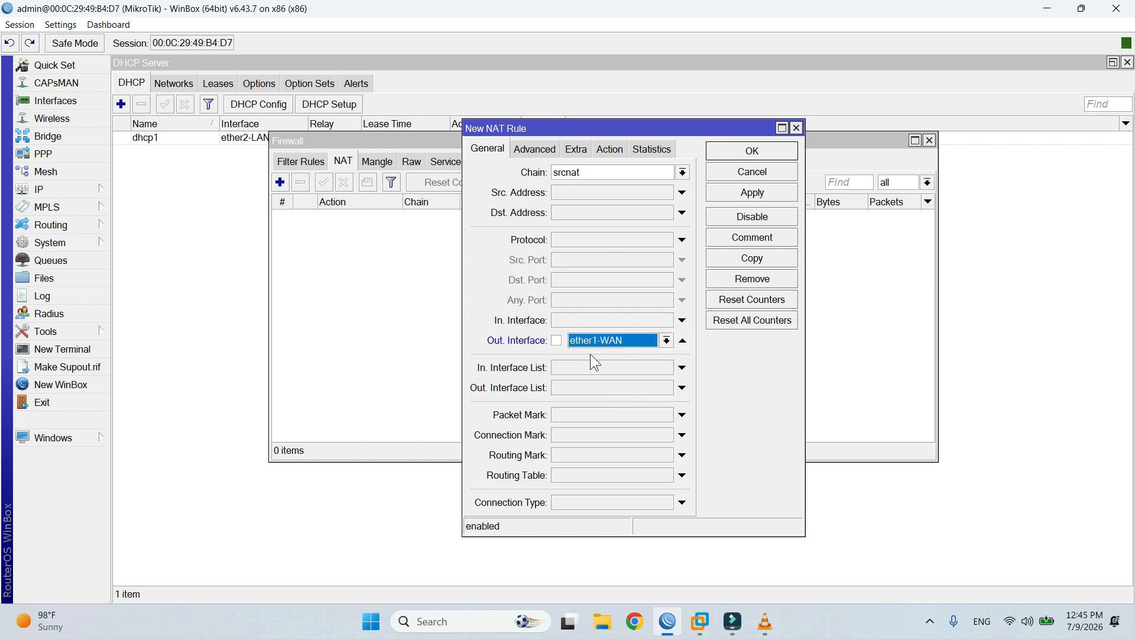
Set the NAT rule's action to masquerade, save the rule and select it in the list
left_click(607, 150)
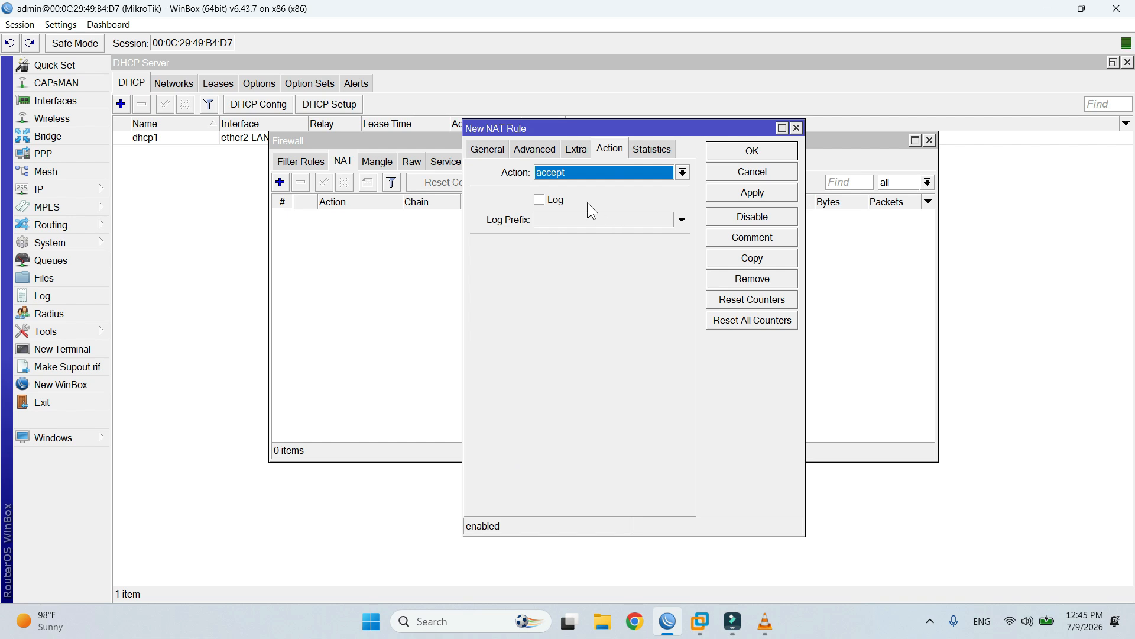
left_click(585, 170)
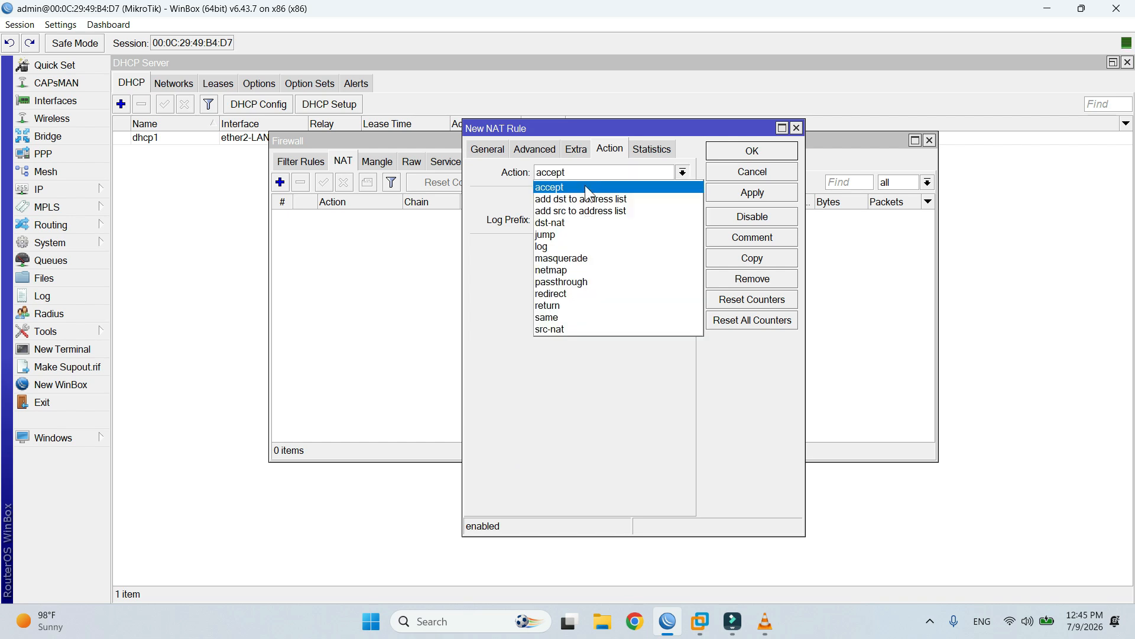
left_click(596, 258)
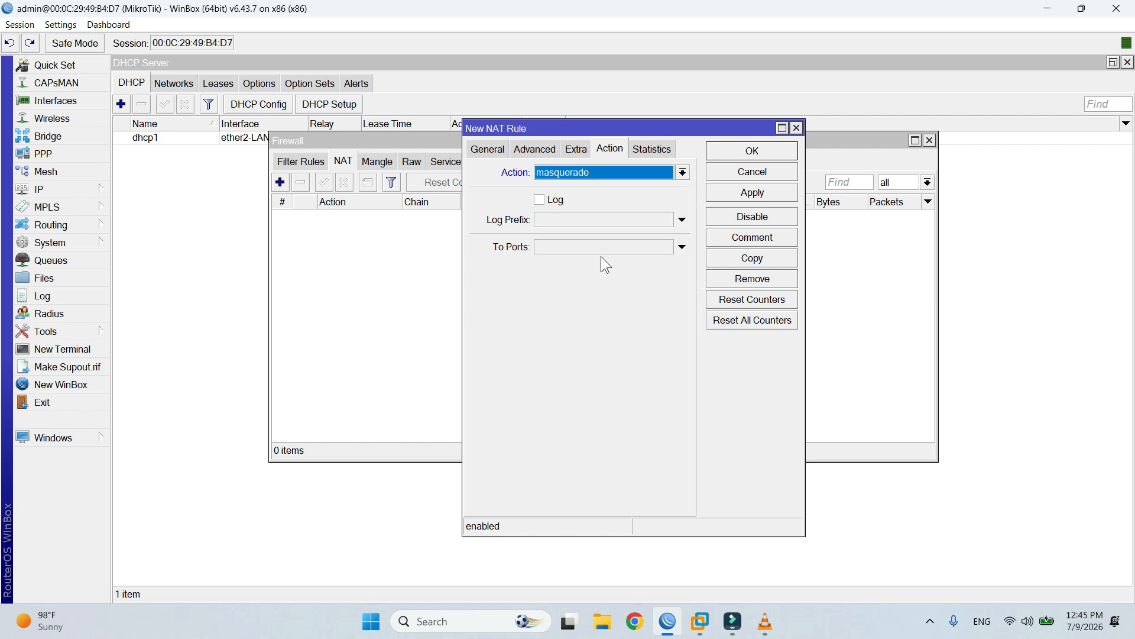
left_click(736, 191)
left_click(736, 153)
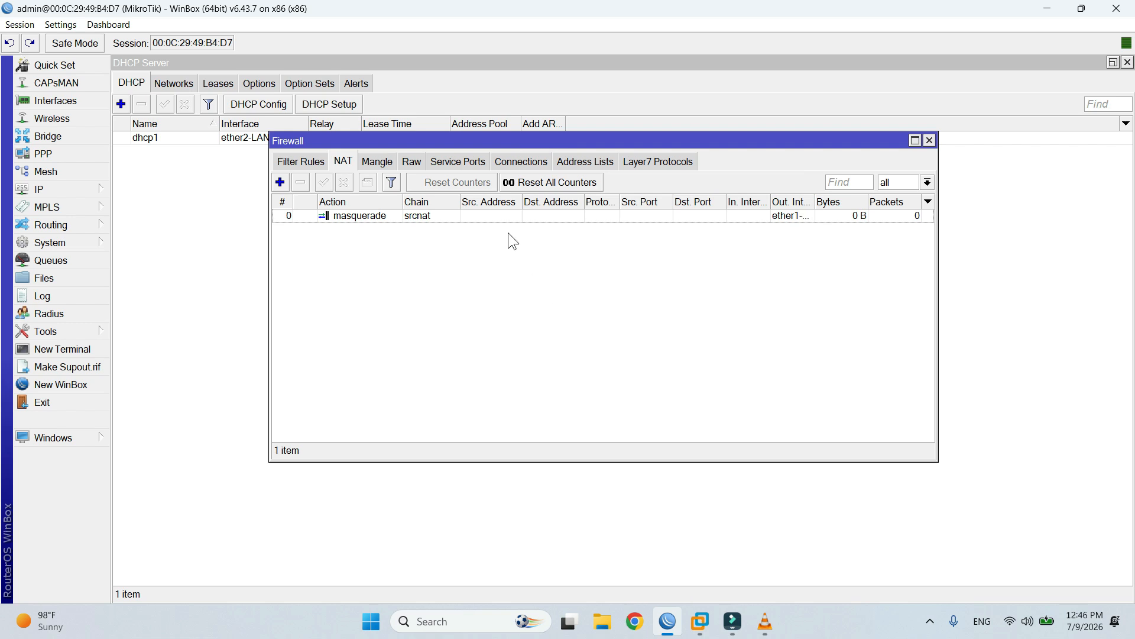
left_click(507, 217)
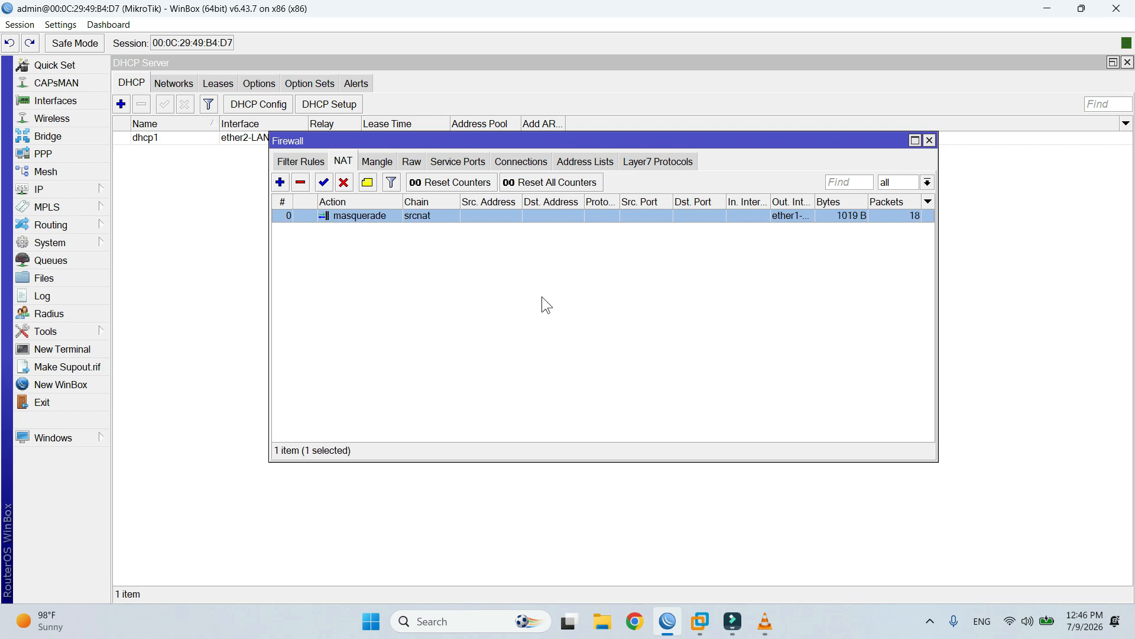
Switch to the pc1 virtual machine in VMware and check the IPv4 address in Ethernet0's connection details
left_click(1049, 8)
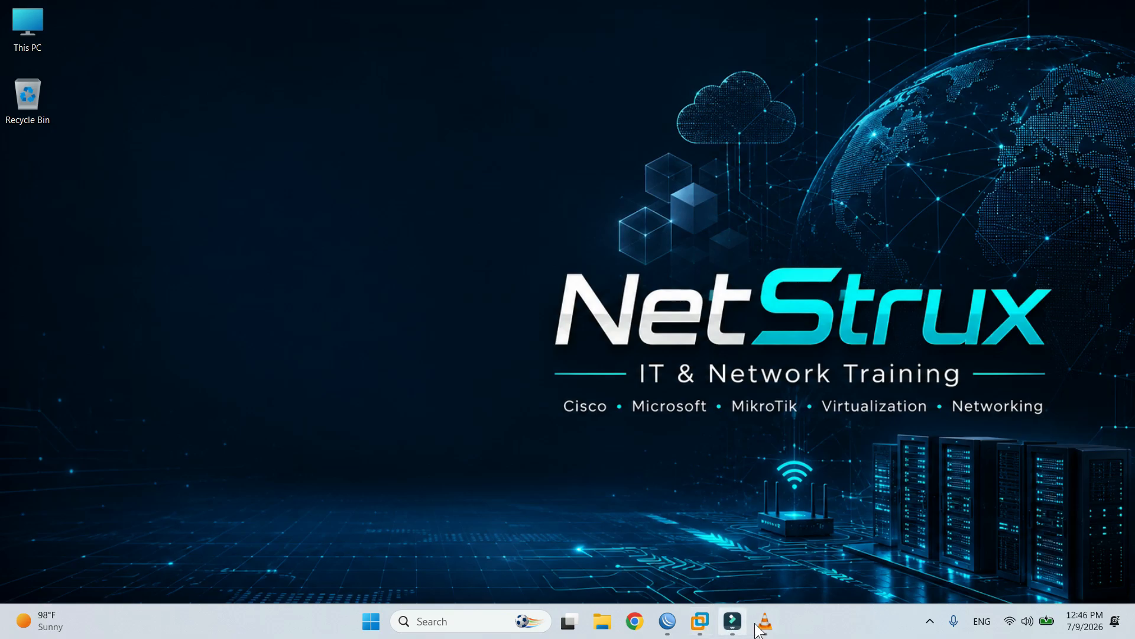
left_click(699, 628)
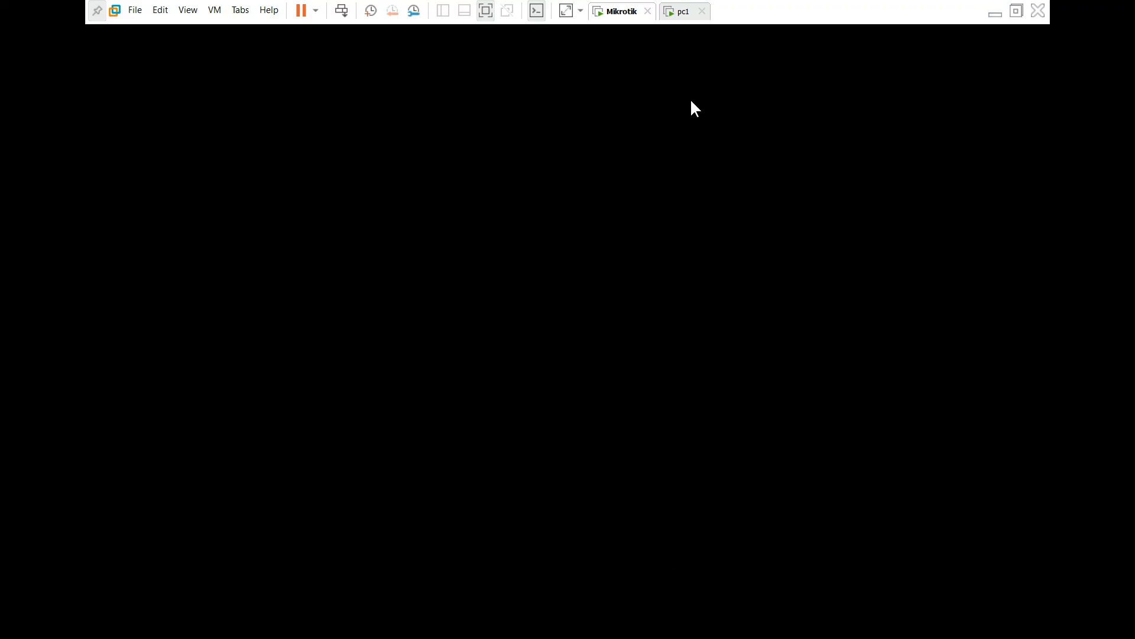
left_click(691, 16)
left_click(496, 302)
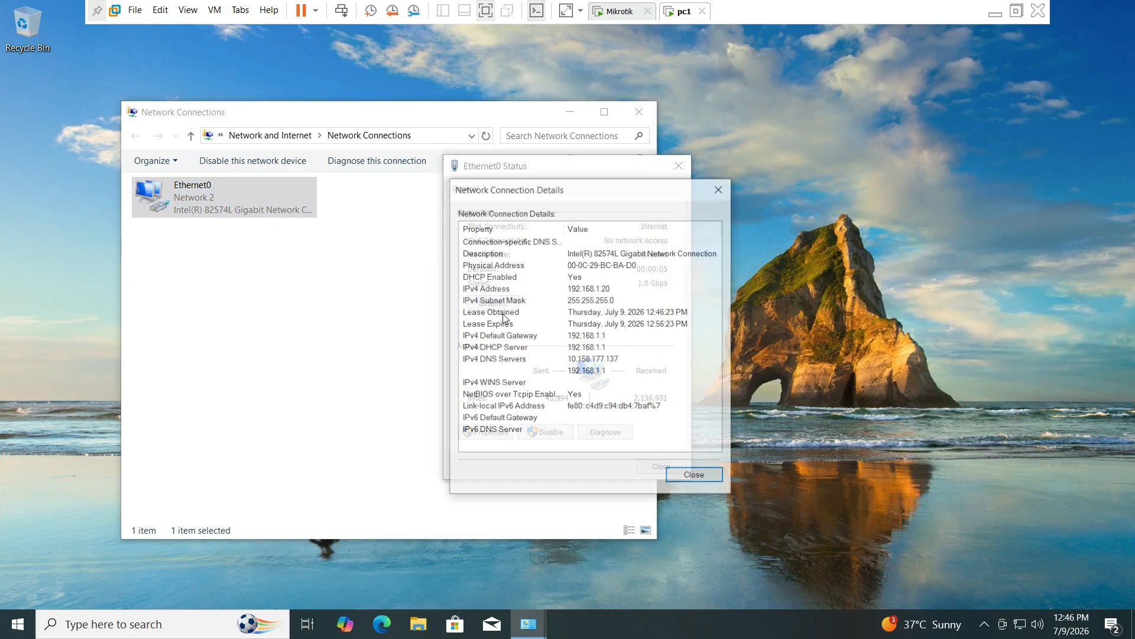
left_click(591, 289)
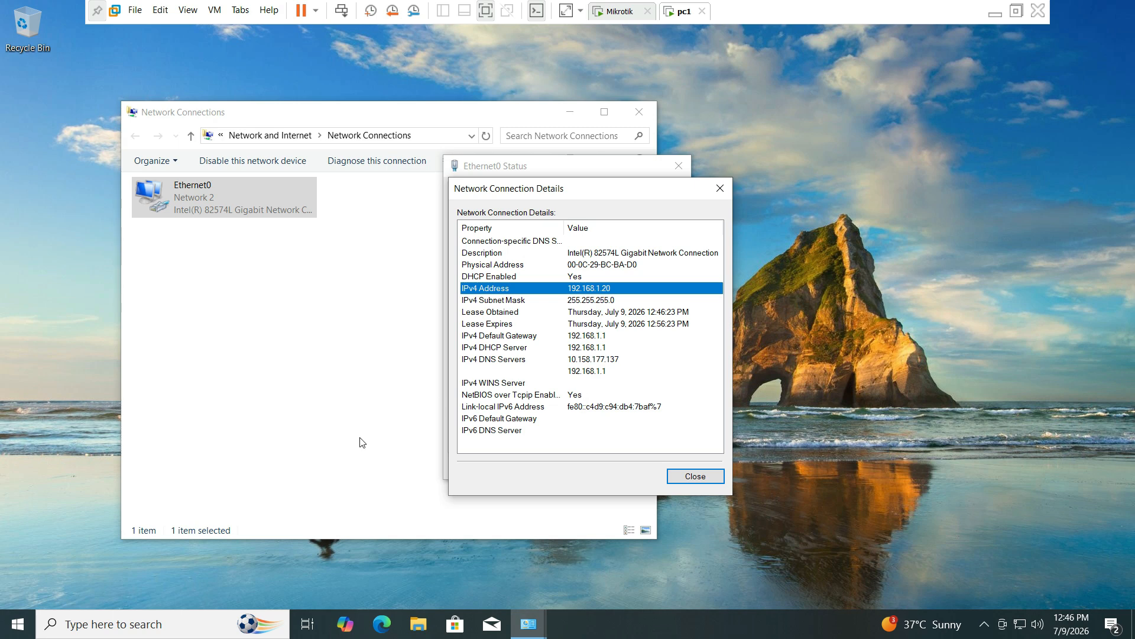
Open Command Prompt on pc1 and ping 8.8.8.8 to test internet access
left_click(142, 624)
type("cm")
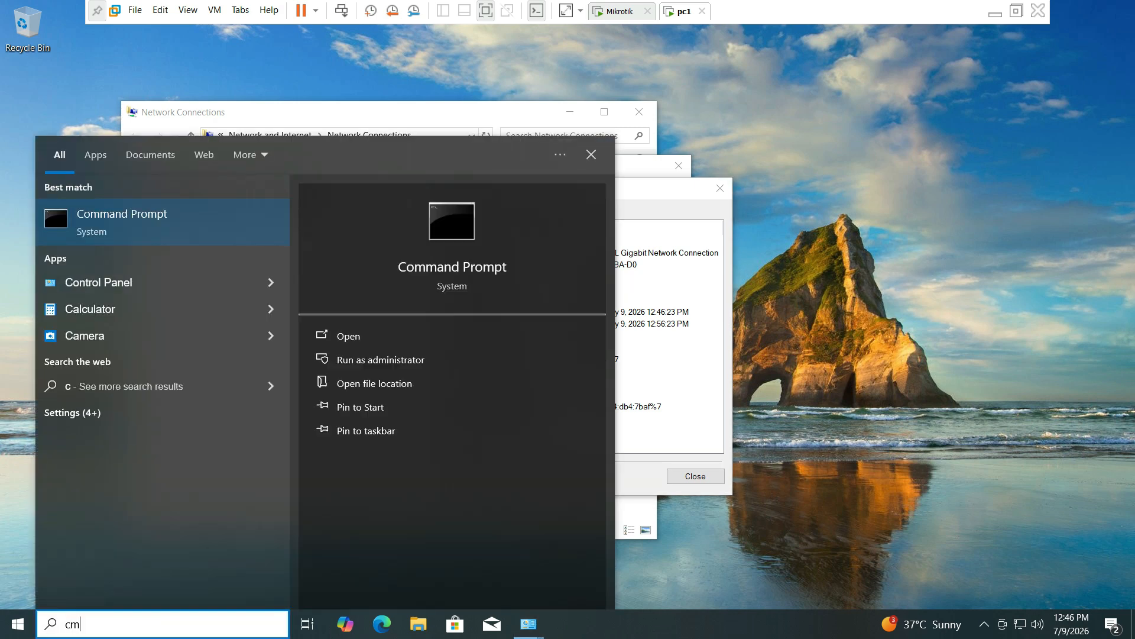
key("Return")
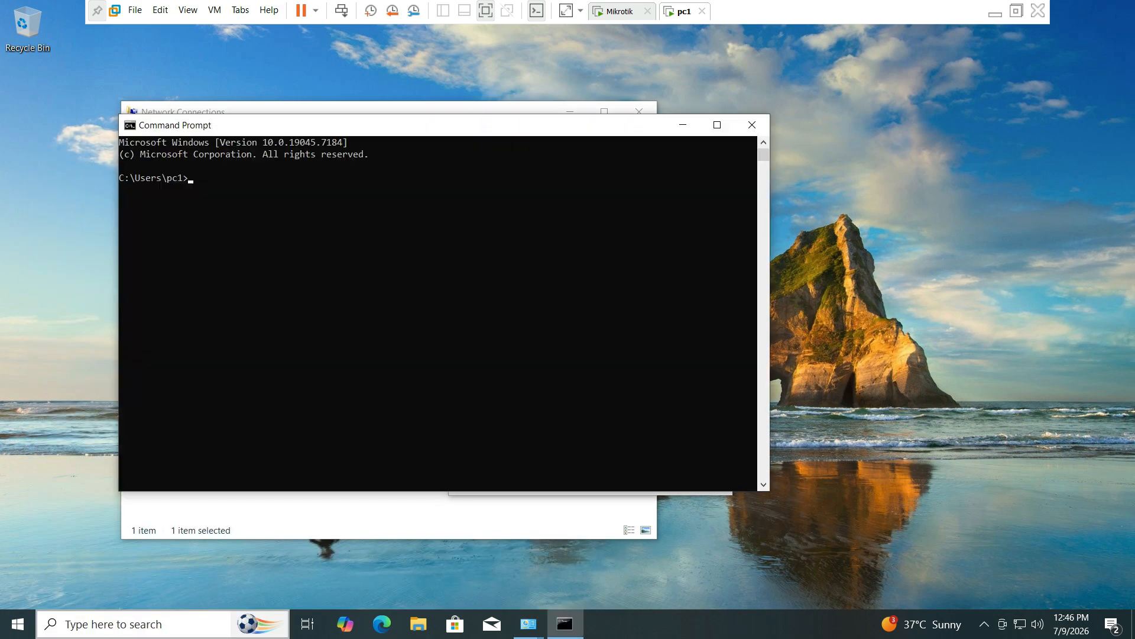
type("ping 8.8.8.8")
key("Return")
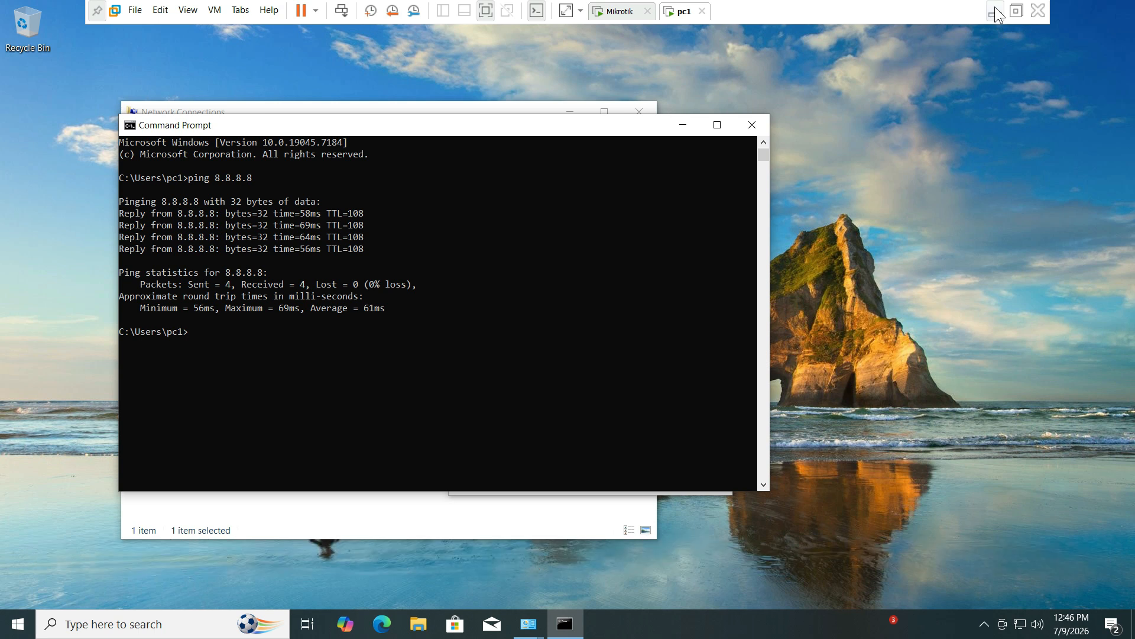
Switch back to WinBox and examine the client's lease in the DHCP server's lease list
left_click(994, 11)
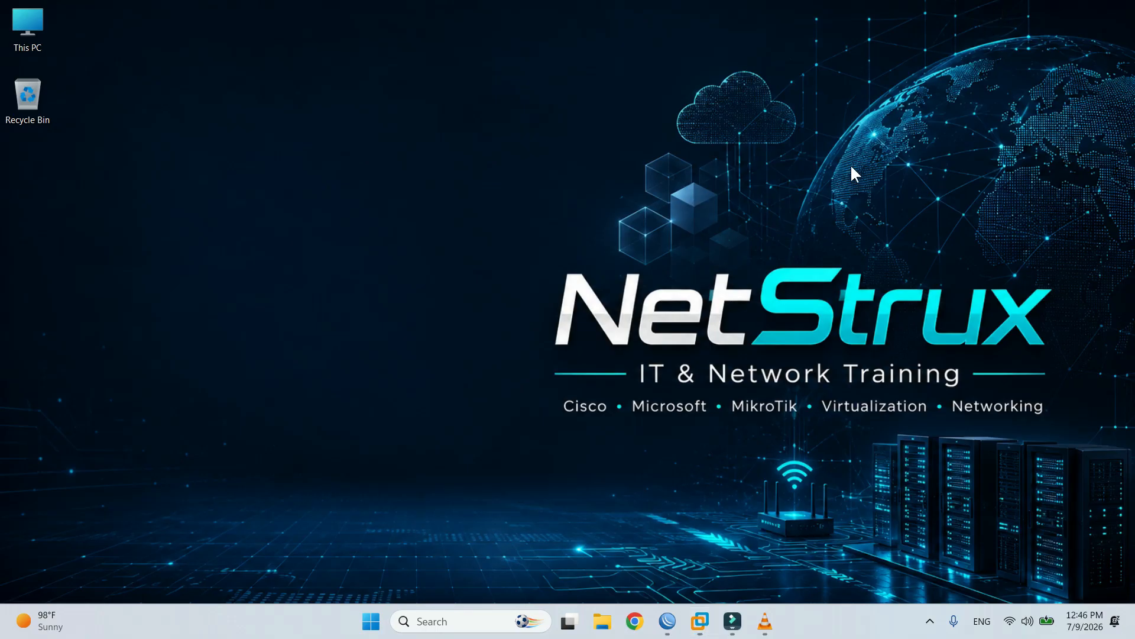
left_click(667, 621)
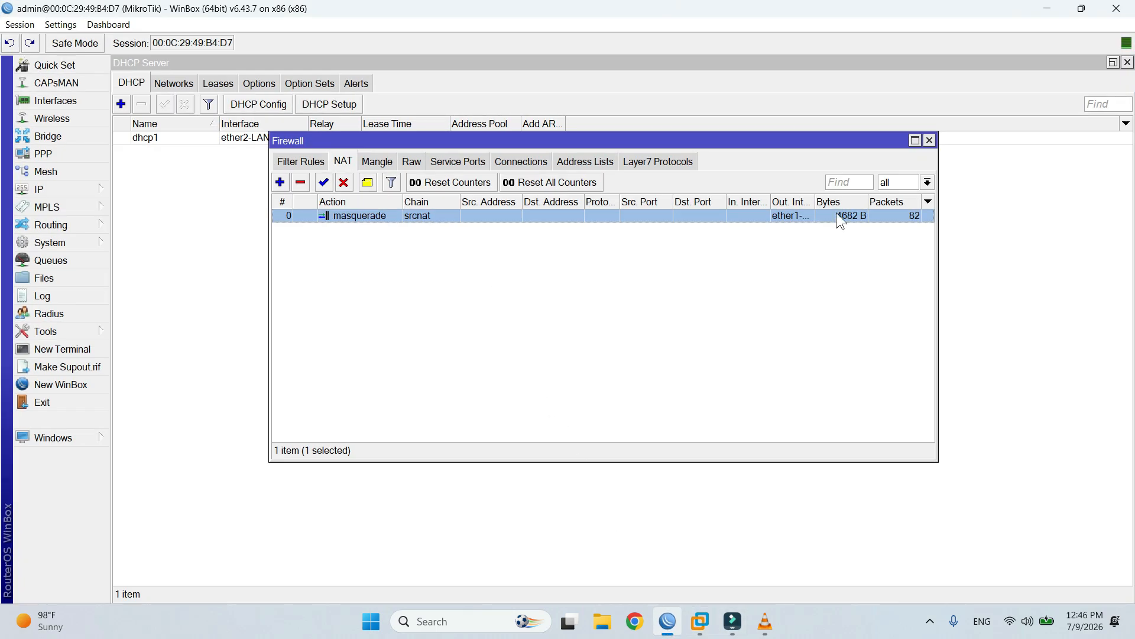
left_click(62, 192)
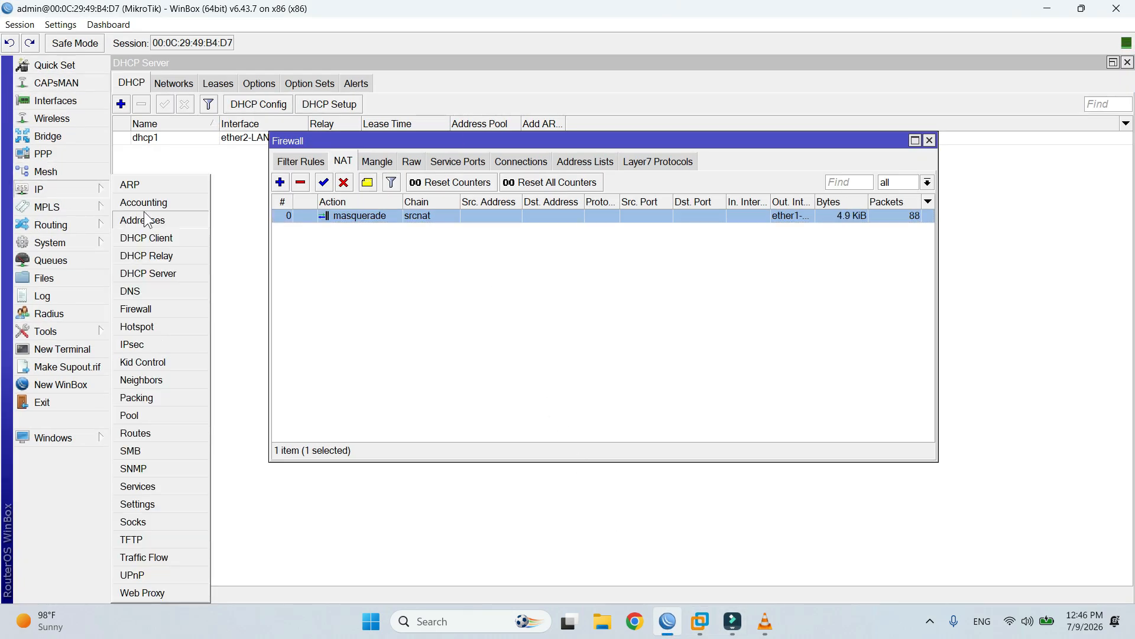
left_click(175, 274)
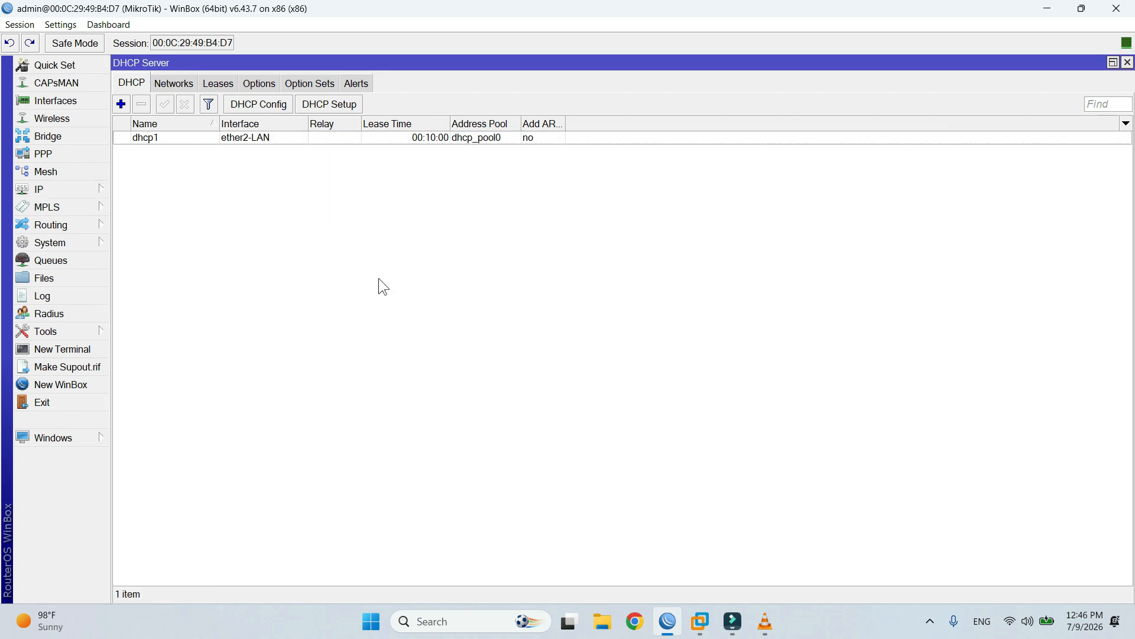
left_click(217, 86)
left_click(349, 137)
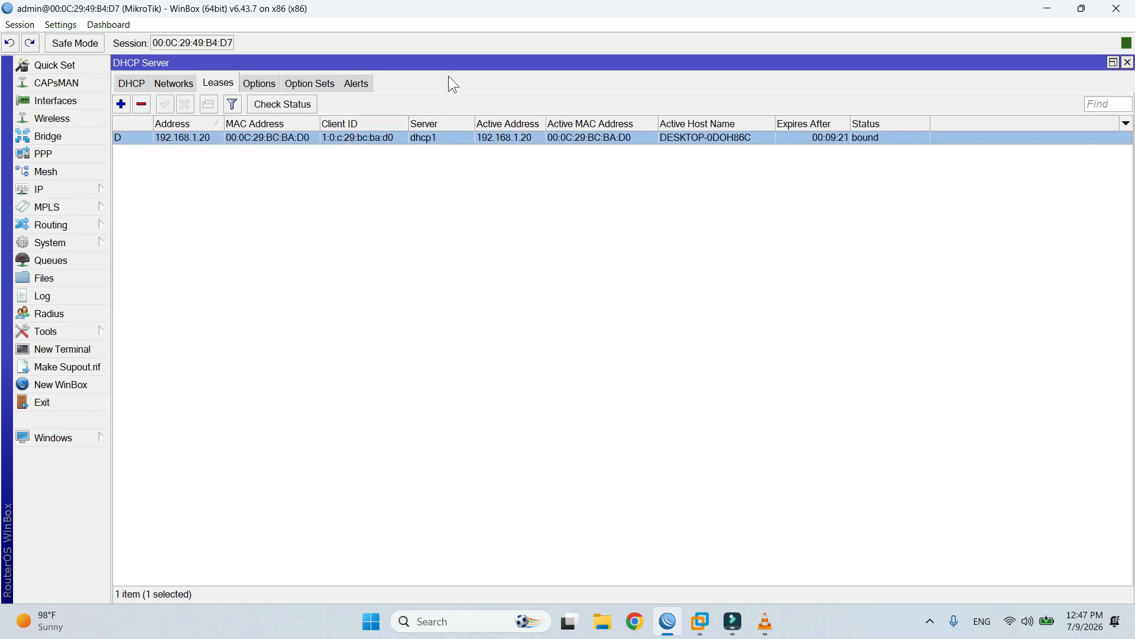
Shrink the maximized DHCP Server window and copy the MAC address from the client's lease details
double_click(481, 66)
left_click_drag(502, 179, 510, 149)
left_click_drag(655, 374, 986, 437)
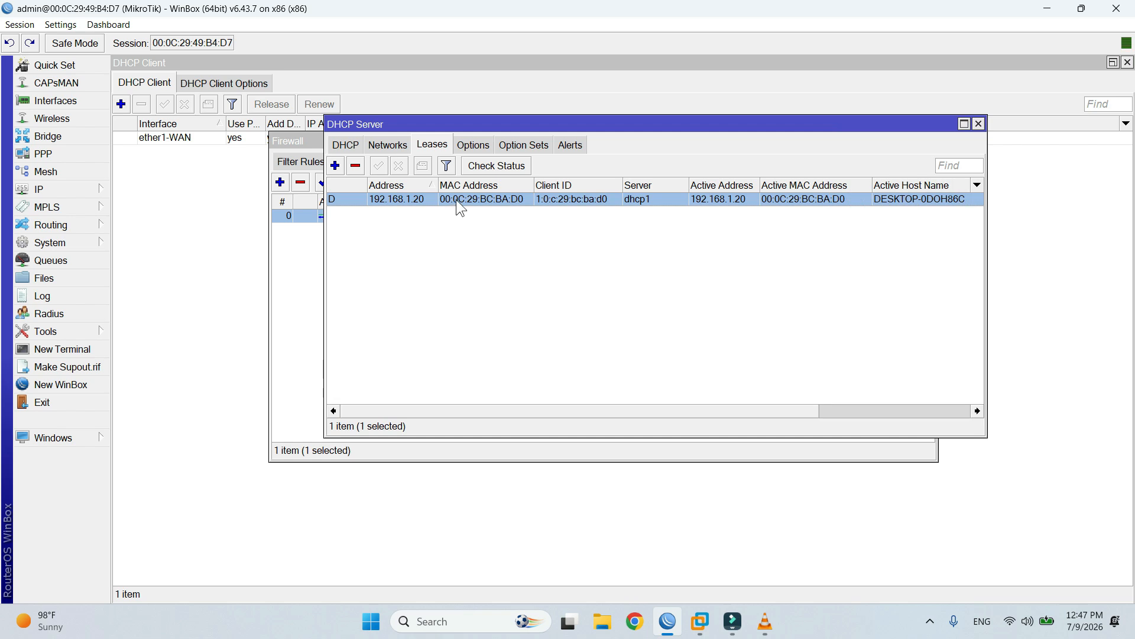
double_click(471, 199)
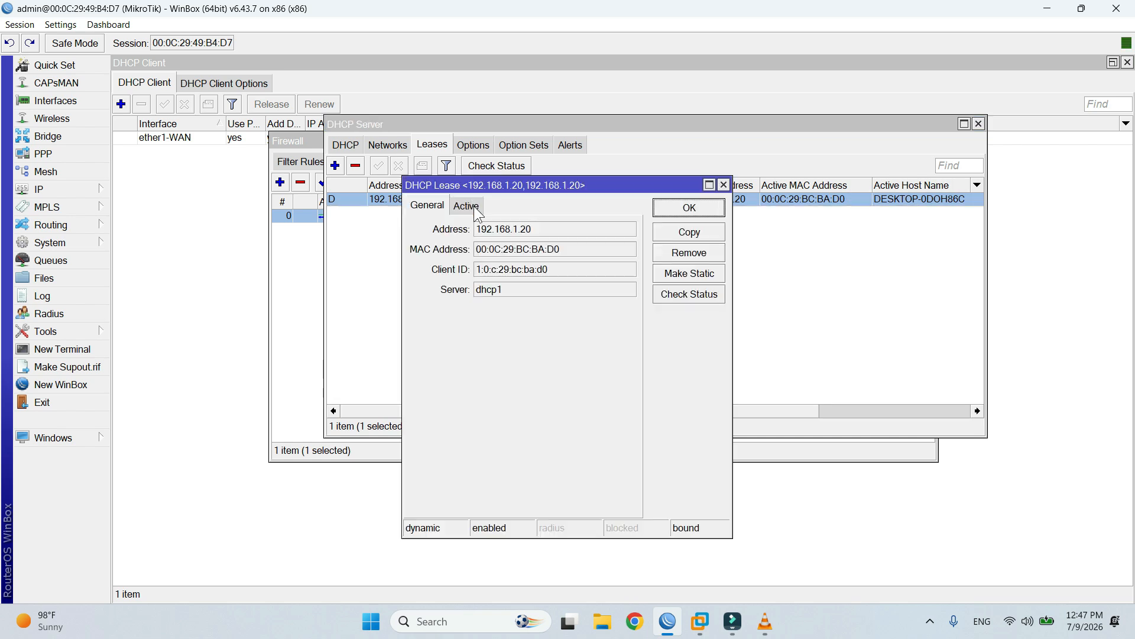
left_click(563, 250)
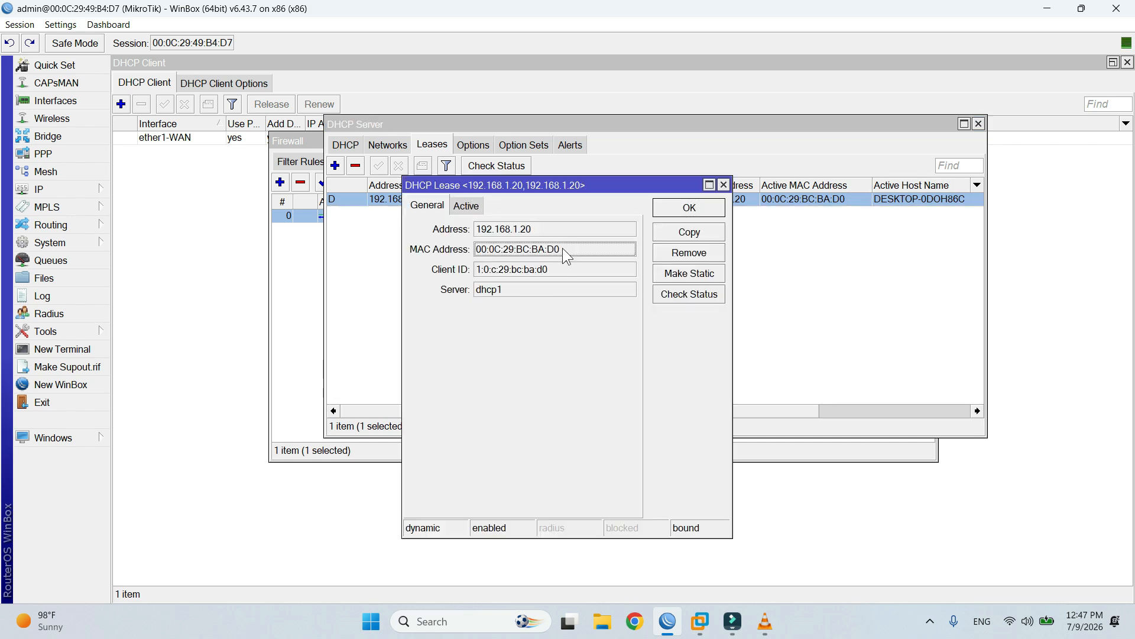
double_click(562, 248)
right_click(543, 248)
left_click(592, 255)
left_click(724, 184)
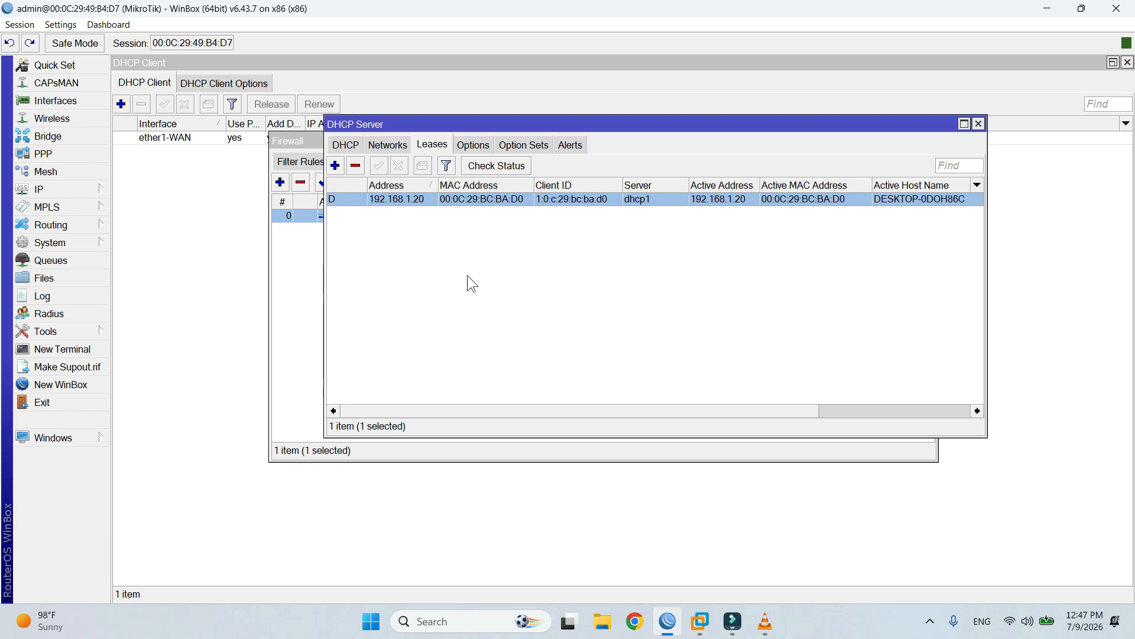
Start a new firewall filter rule and keep its chain set to forward
left_click(62, 187)
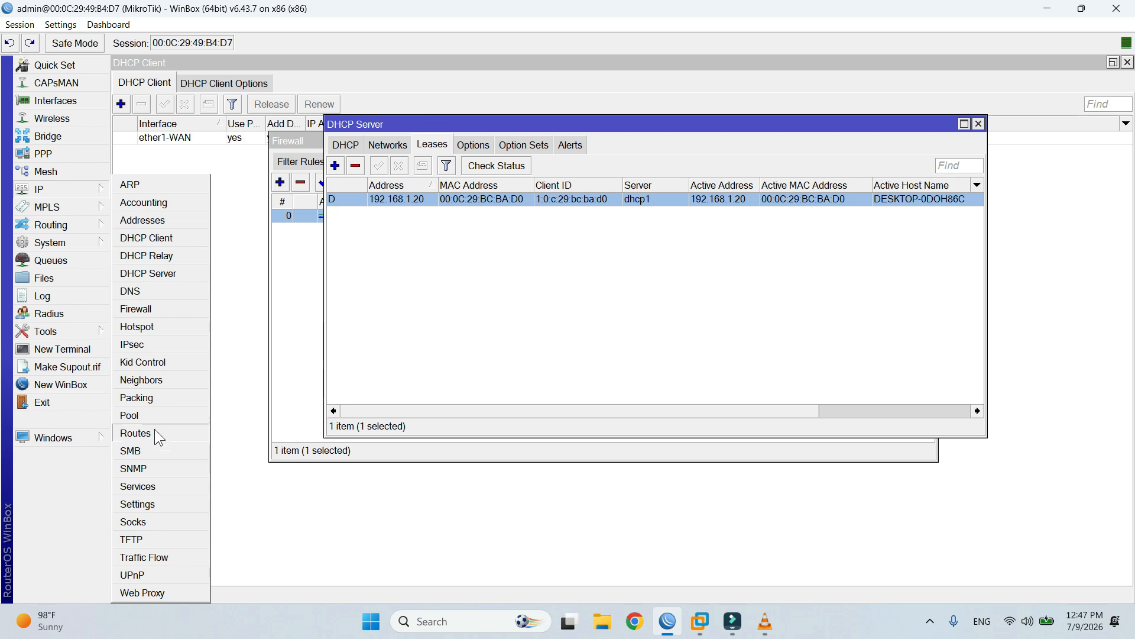
left_click(152, 307)
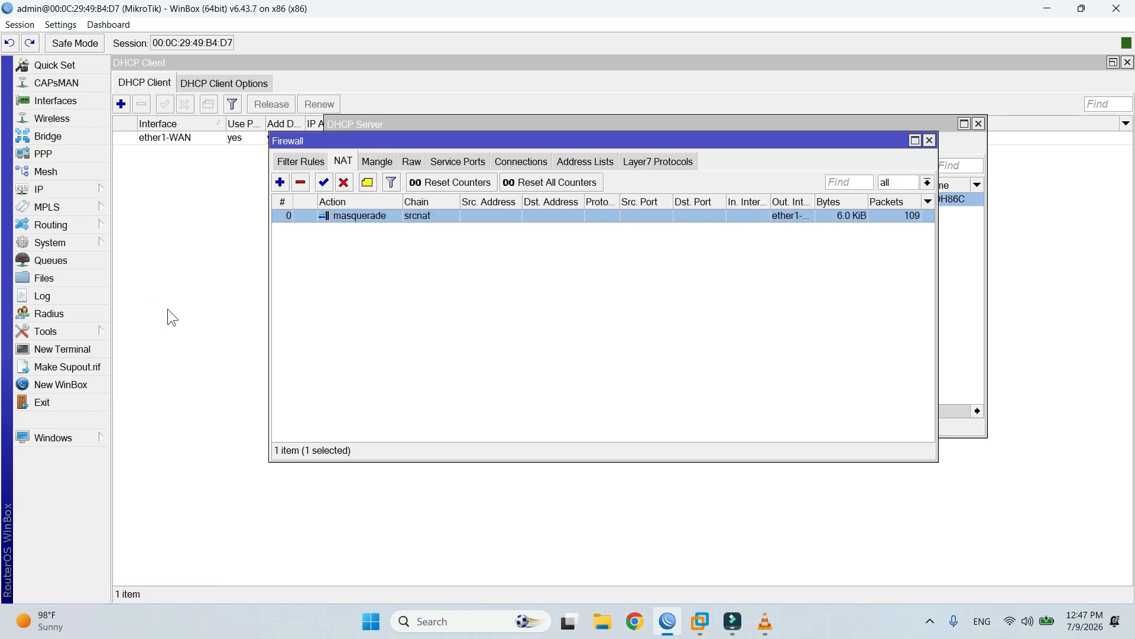
left_click(314, 159)
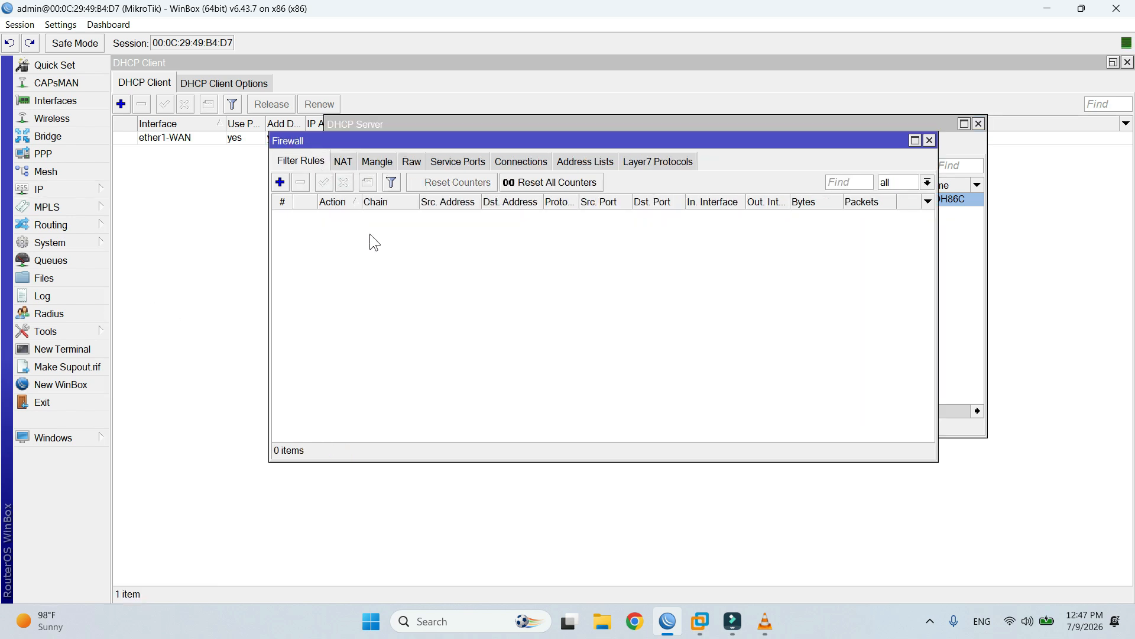
left_click(281, 182)
left_click(492, 146)
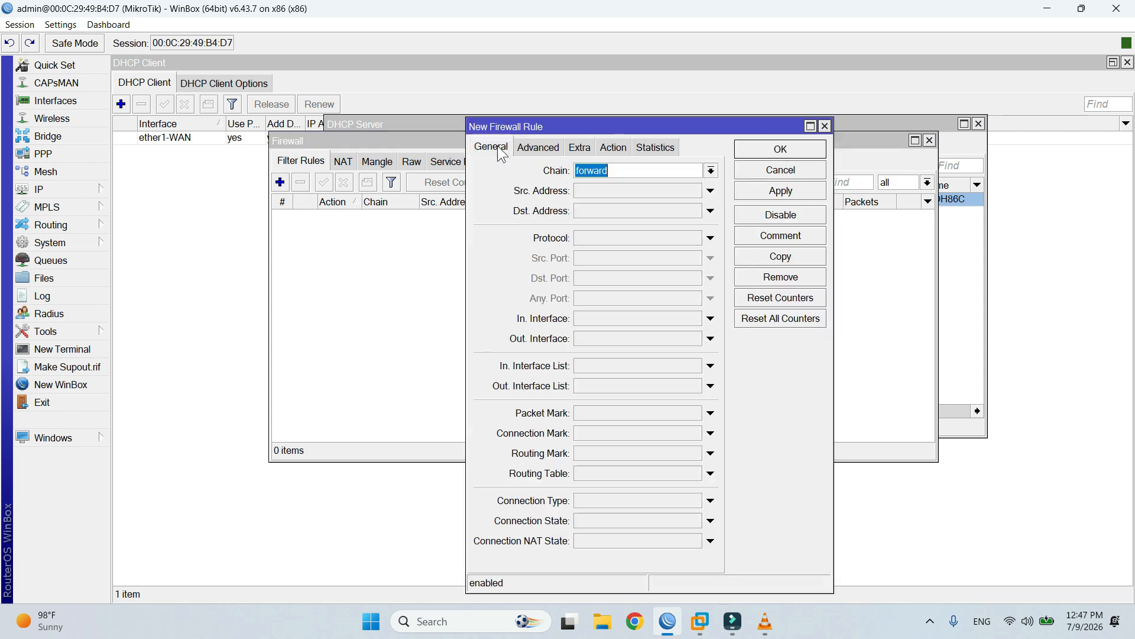
left_click(711, 171)
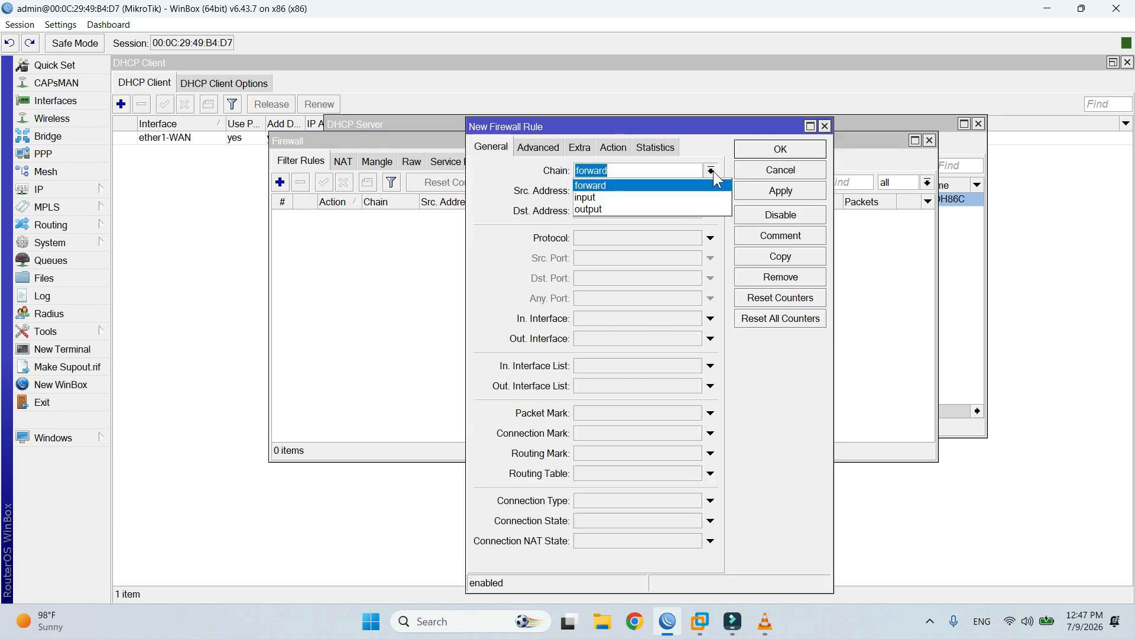
left_click(711, 171)
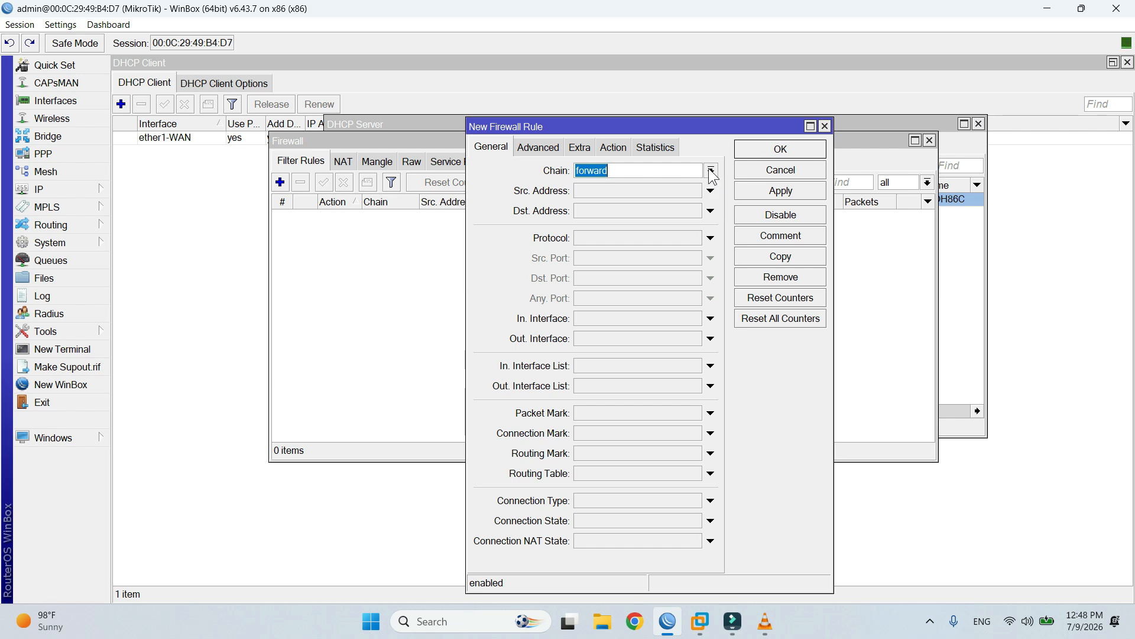
Set the new firewall rule's In. Interface to ether2-LAN
left_click_drag(697, 126, 589, 116)
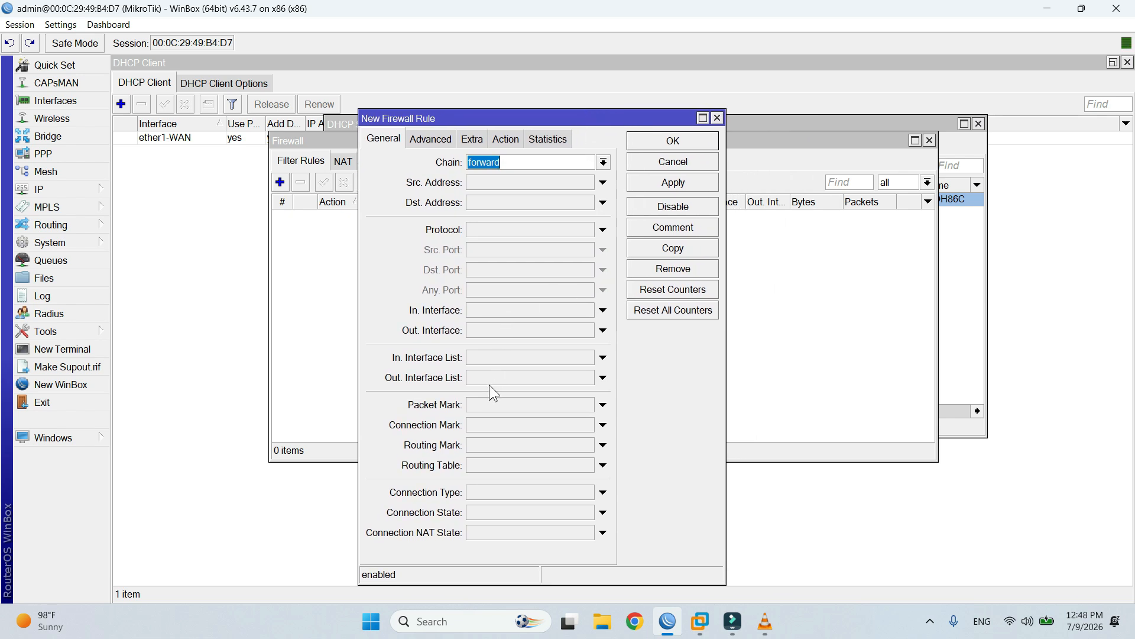
double_click(603, 358)
left_click(604, 309)
left_click(604, 309)
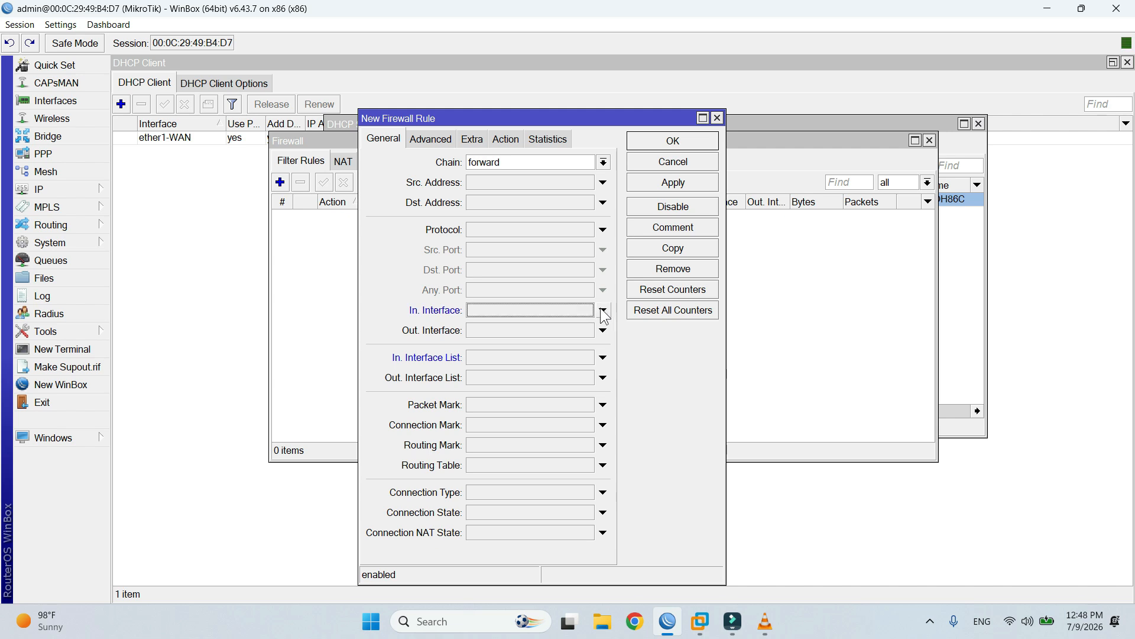
left_click(601, 311)
left_click(587, 310)
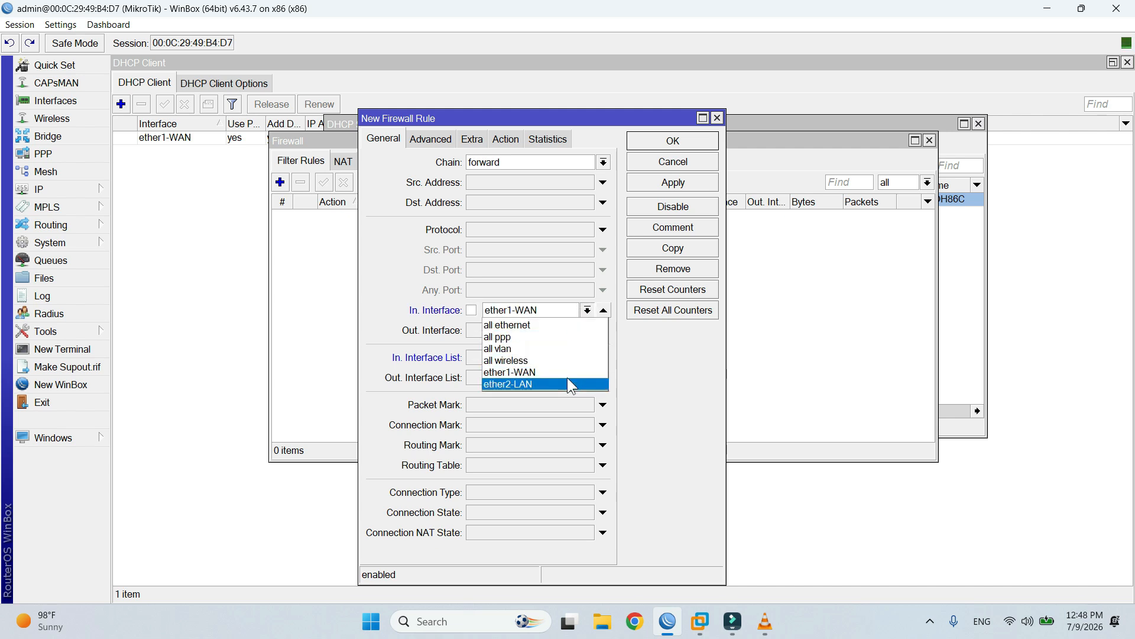
left_click(568, 379)
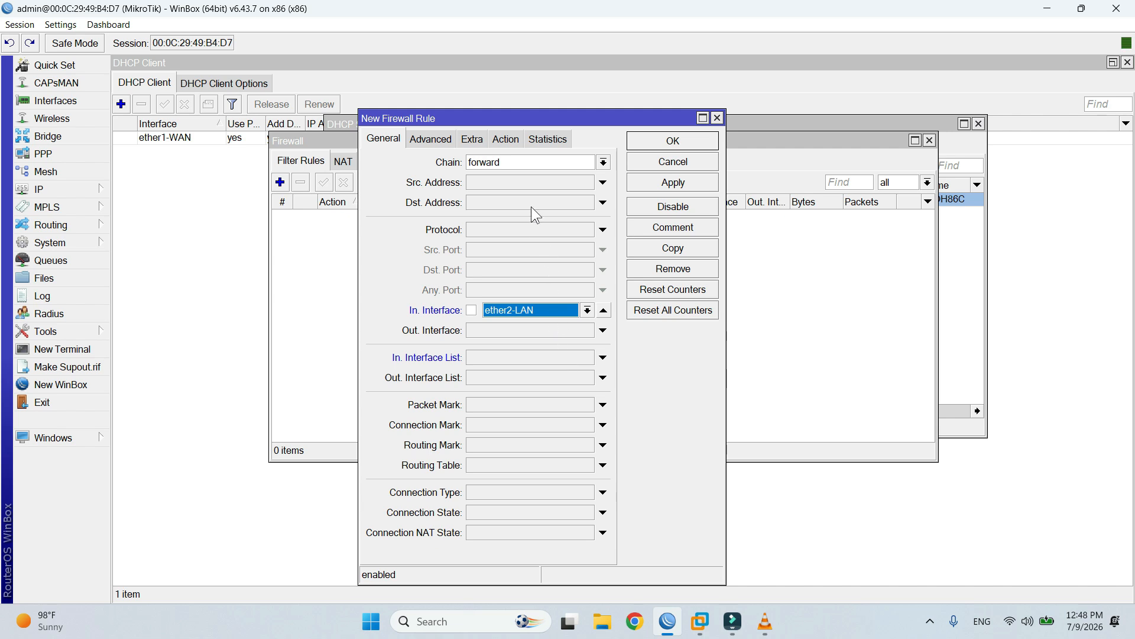
Paste the copied client MAC address as the firewall rule's Src. MAC Address
left_click(437, 137)
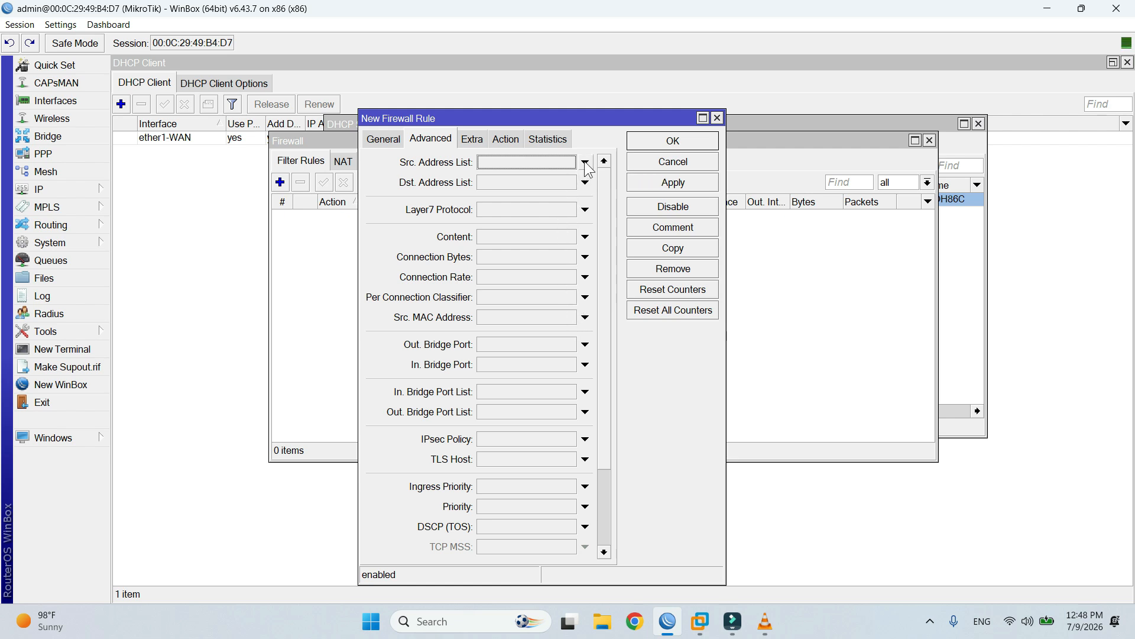
left_click(586, 321)
key("ctrl+v")
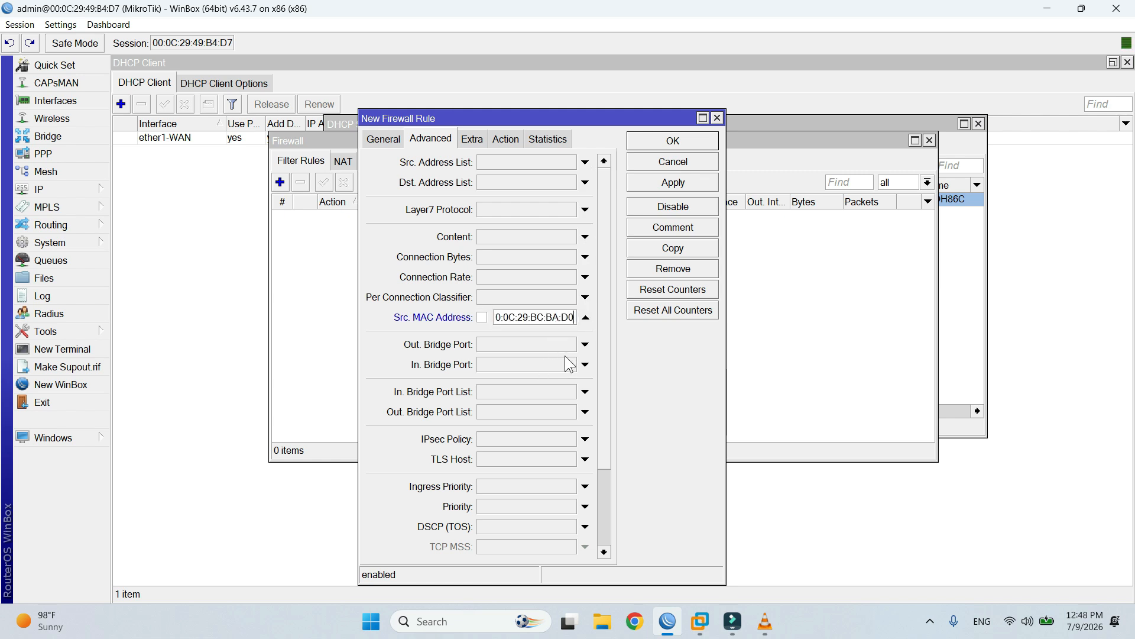
Set the firewall rule's action to drop, save the rule and select it in the filter rules list
left_click(476, 137)
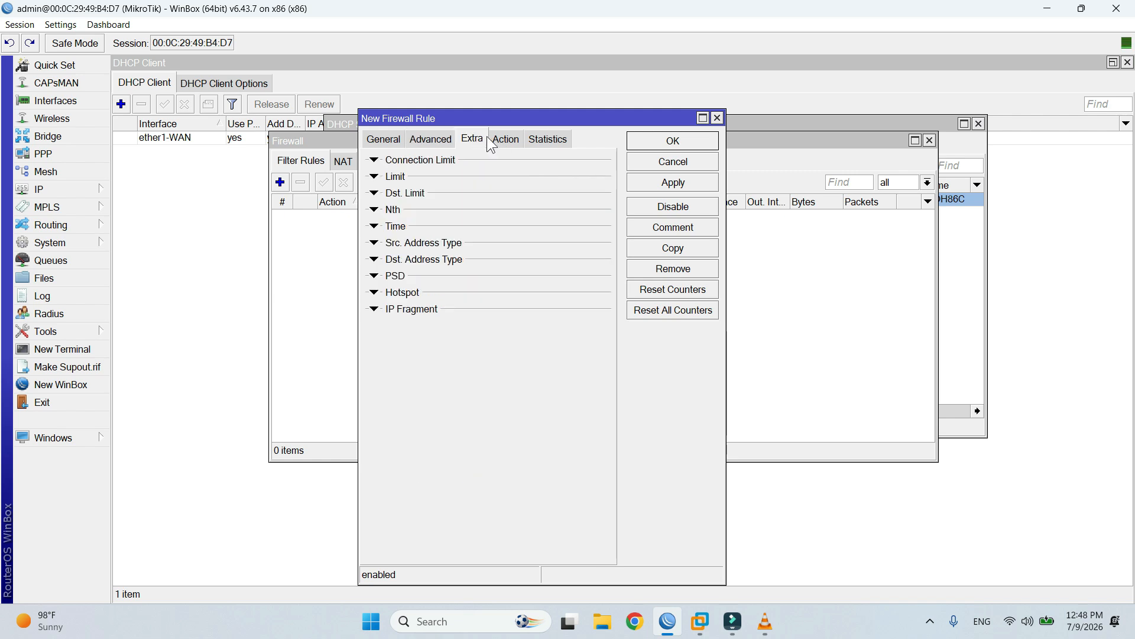
left_click(504, 137)
left_click(540, 158)
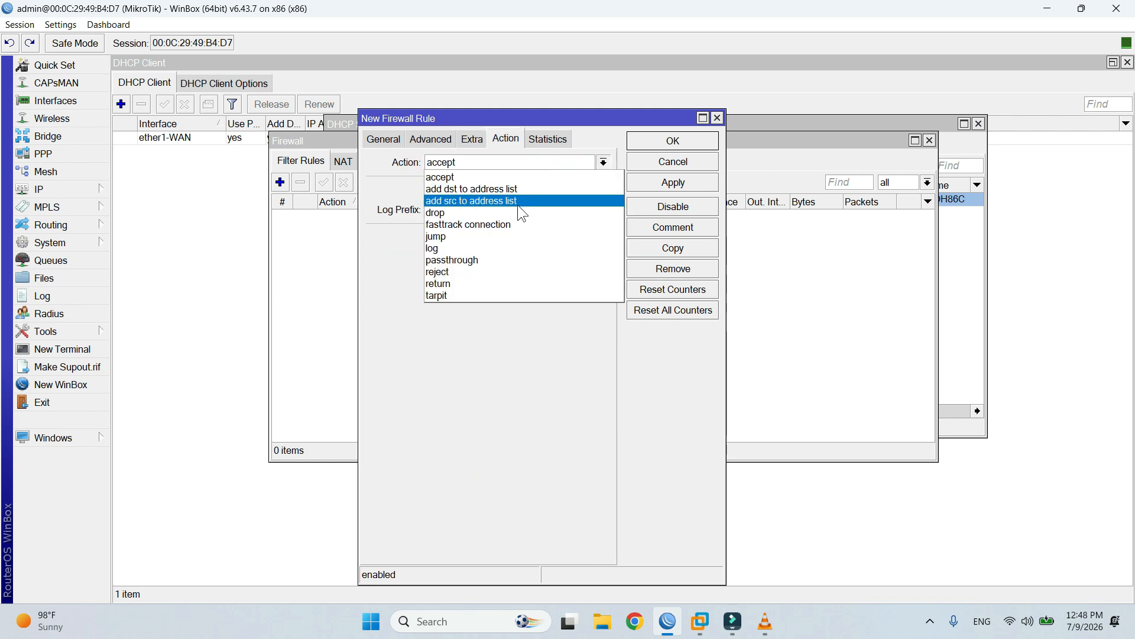
left_click(518, 214)
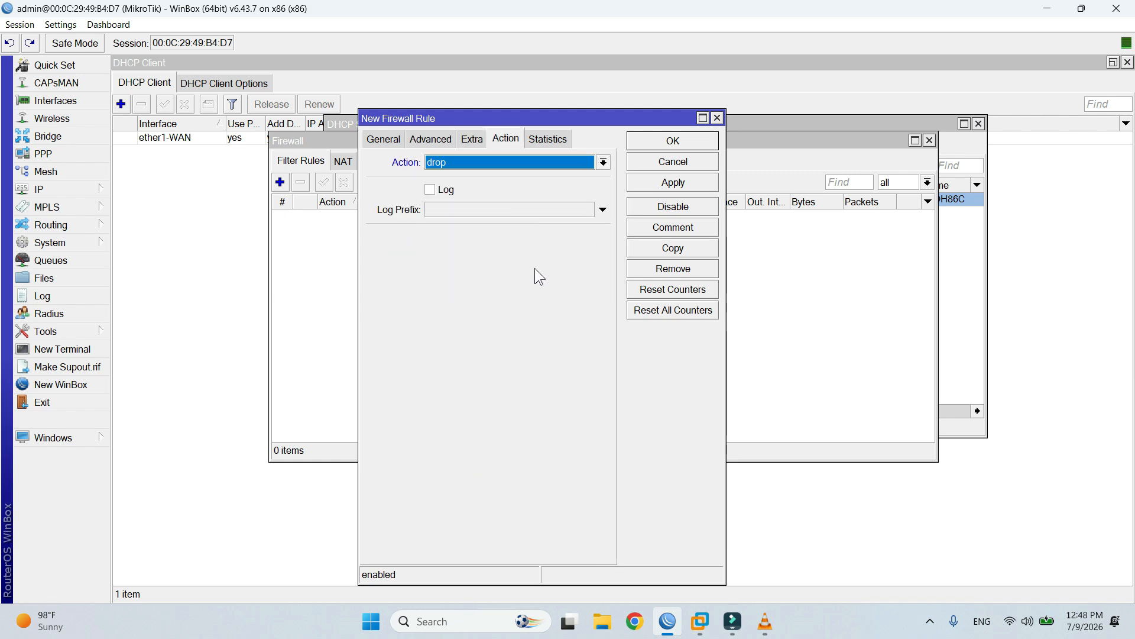
left_click(657, 183)
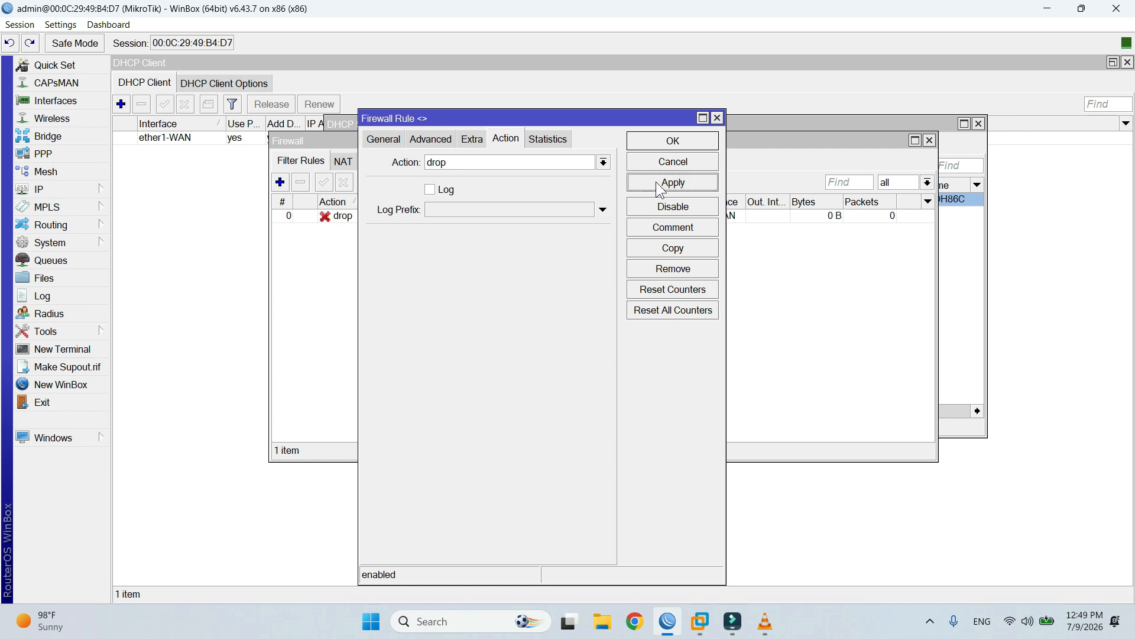
left_click(673, 141)
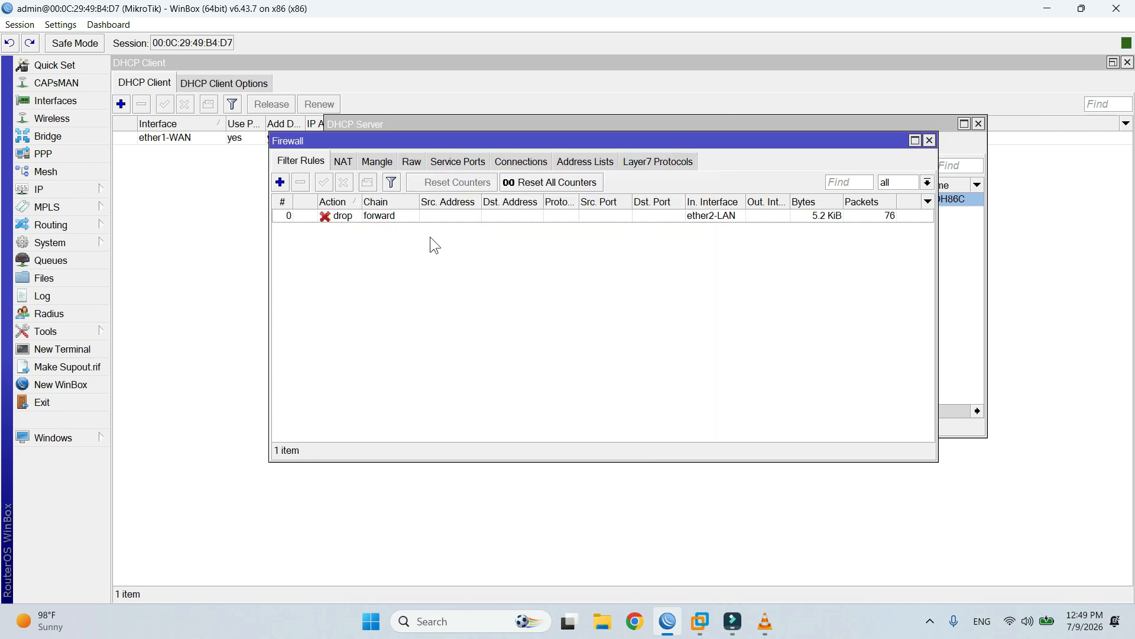
left_click(442, 214)
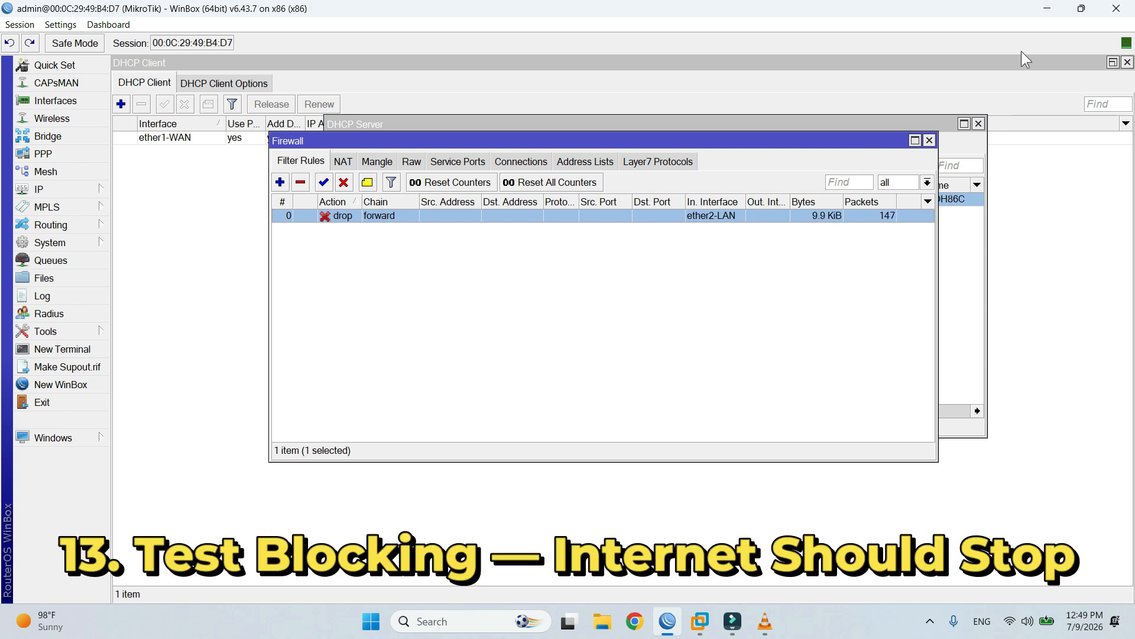
Switch to the pc1 virtual machine in VMware and ping 8.8.8.8 again in Command Prompt to test the blocking
left_click(1053, 12)
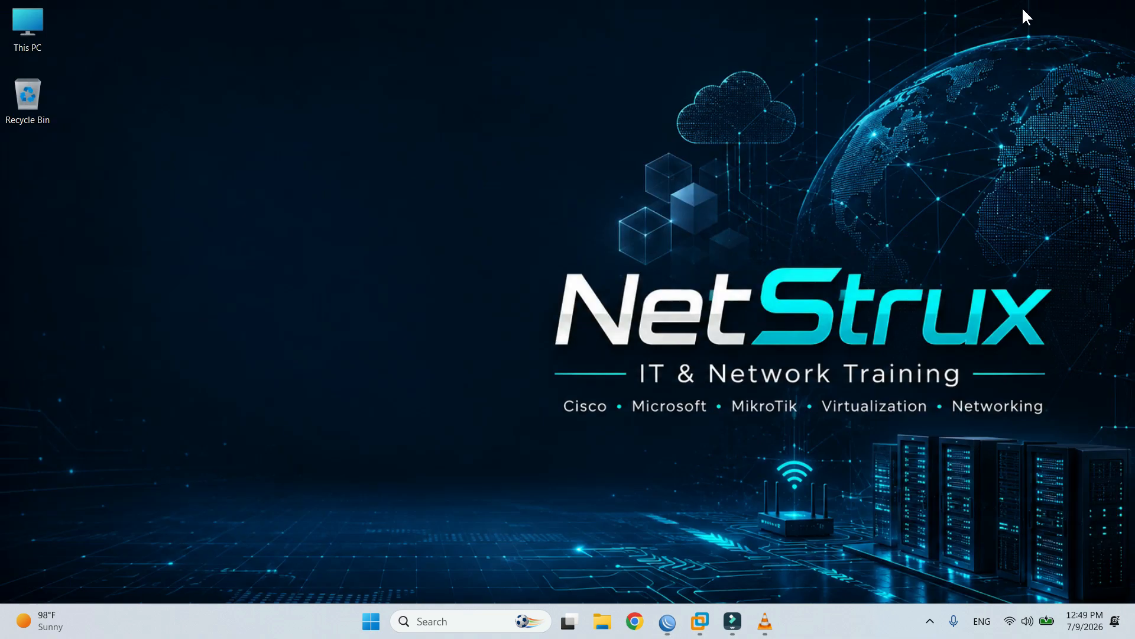
left_click(700, 621)
left_click(302, 402)
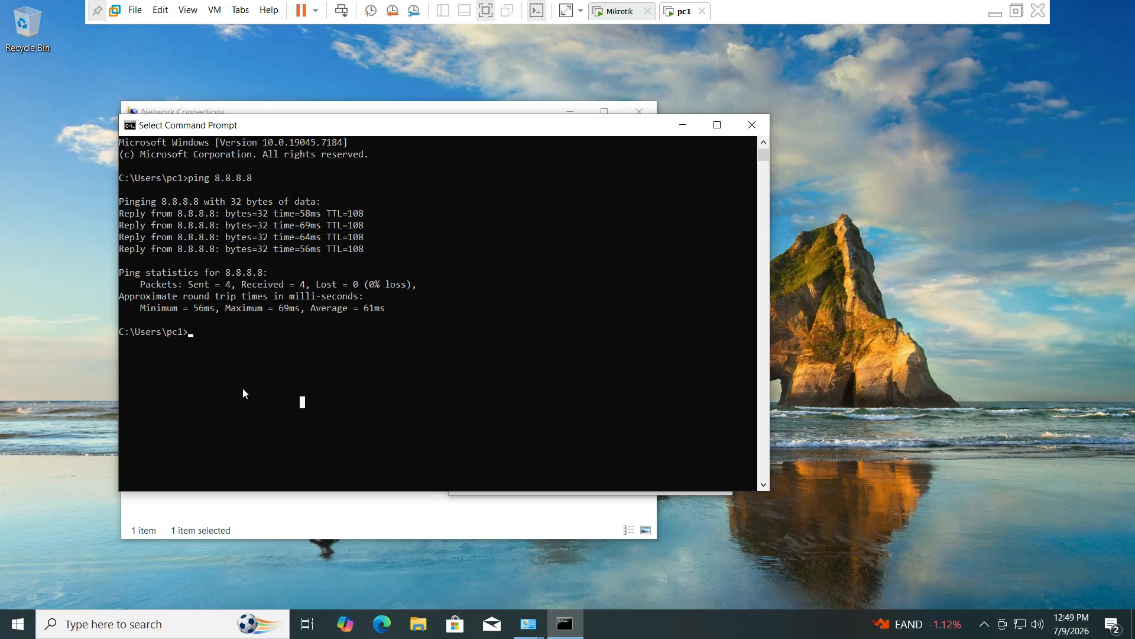
left_click_drag(296, 125, 402, 115)
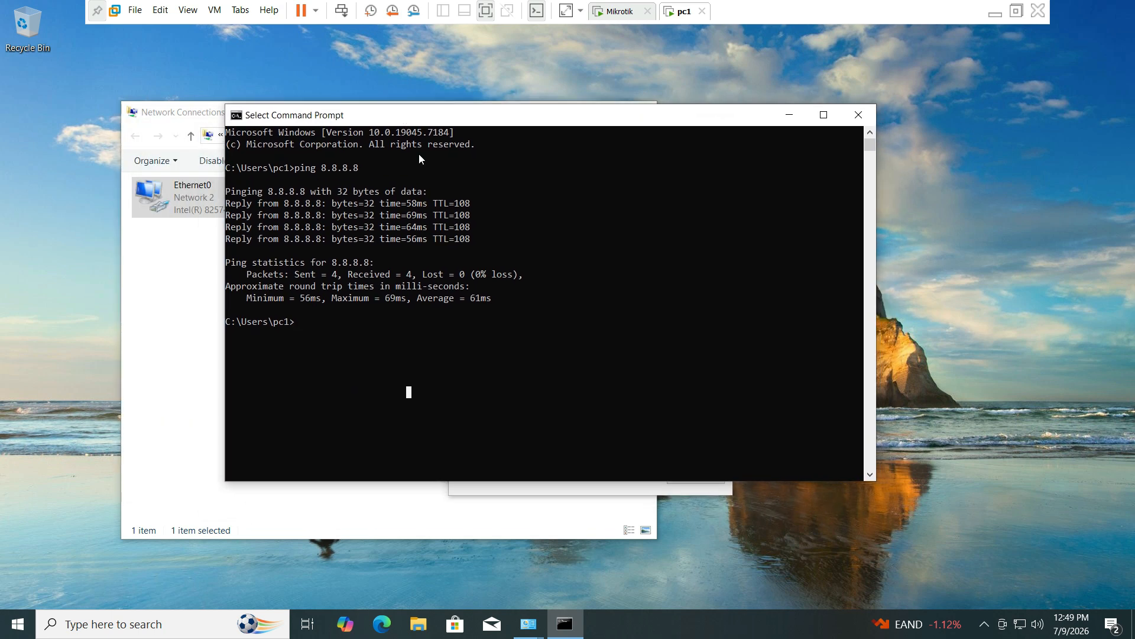
key("Escape")
key("Up")
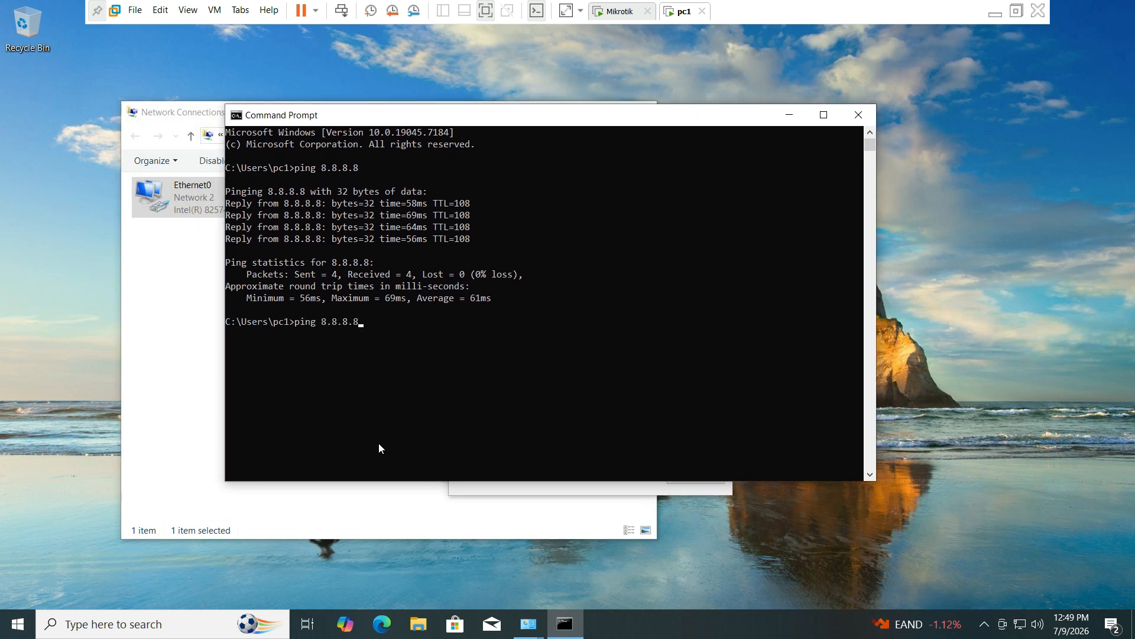
key("Return")
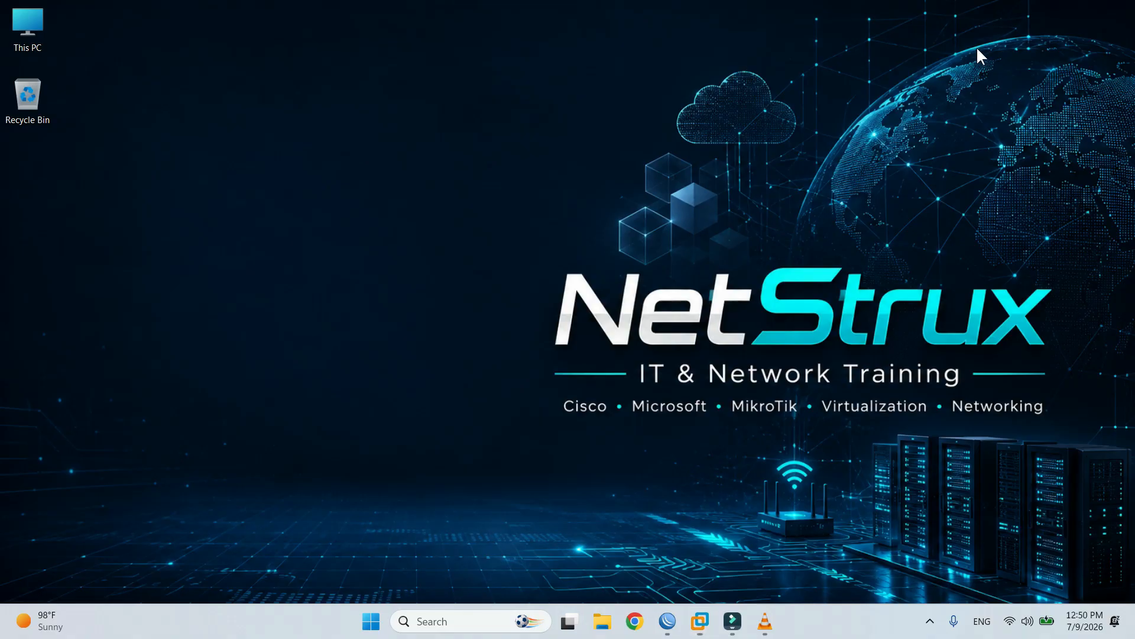
Switch back to WinBox, disable the drop rule in the filter rules list and minimize the window
left_click(667, 621)
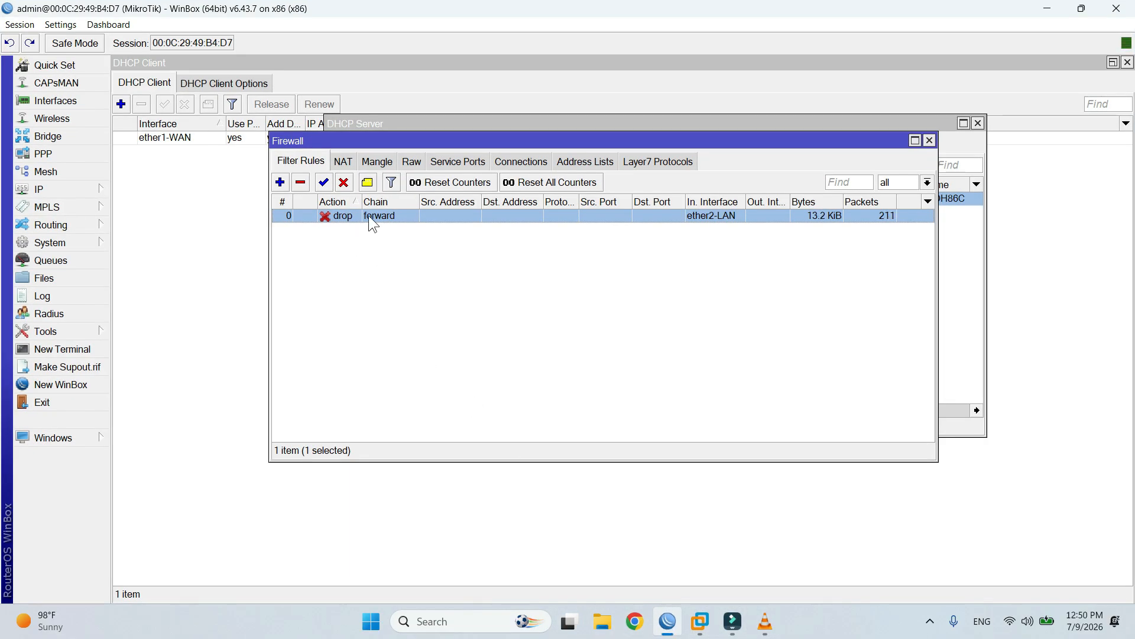
left_click(344, 183)
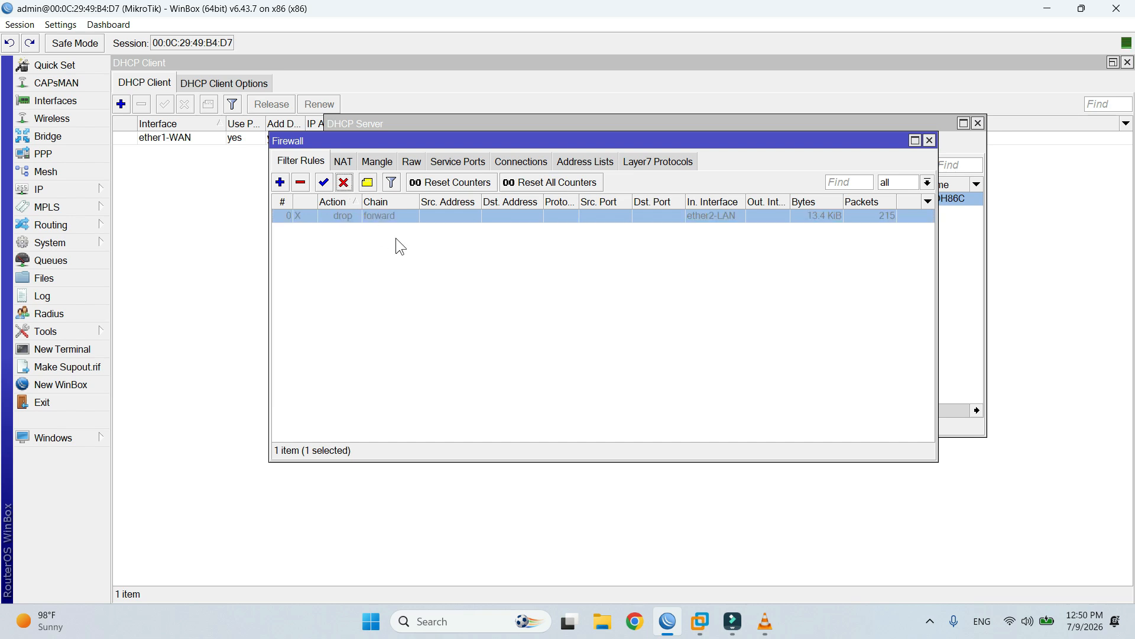
left_click(1047, 9)
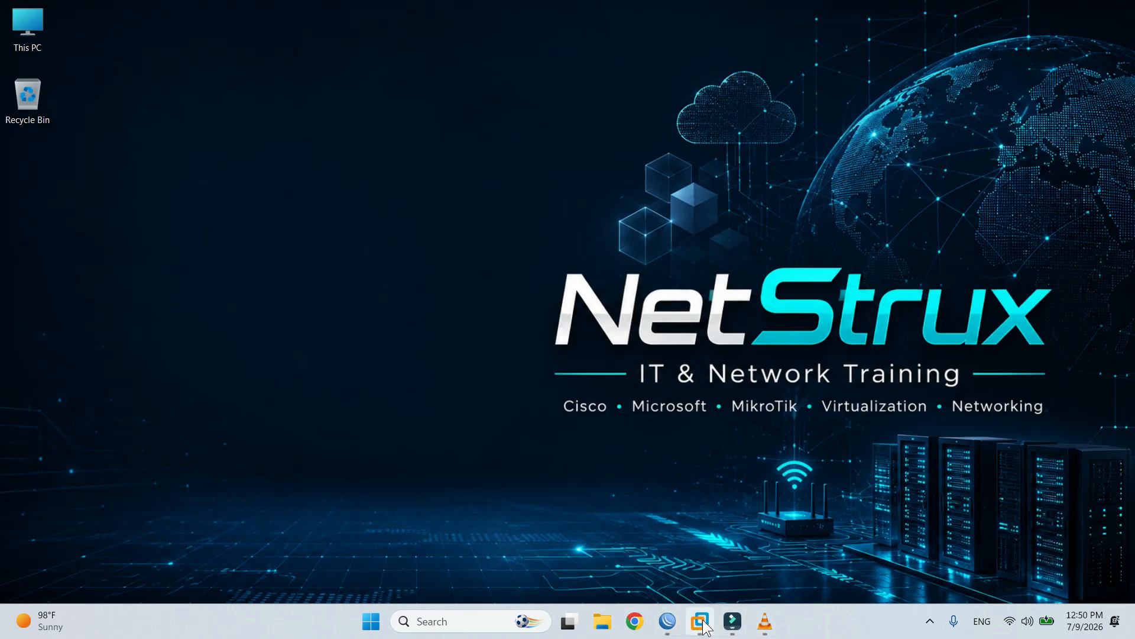
Return to pc1 in VMware and ping 8.8.8.8 to test internet access with the drop rule disabled
mouse_move(702, 621)
left_click(669, 509)
left_click(410, 451)
type("ping 8.8.8.8")
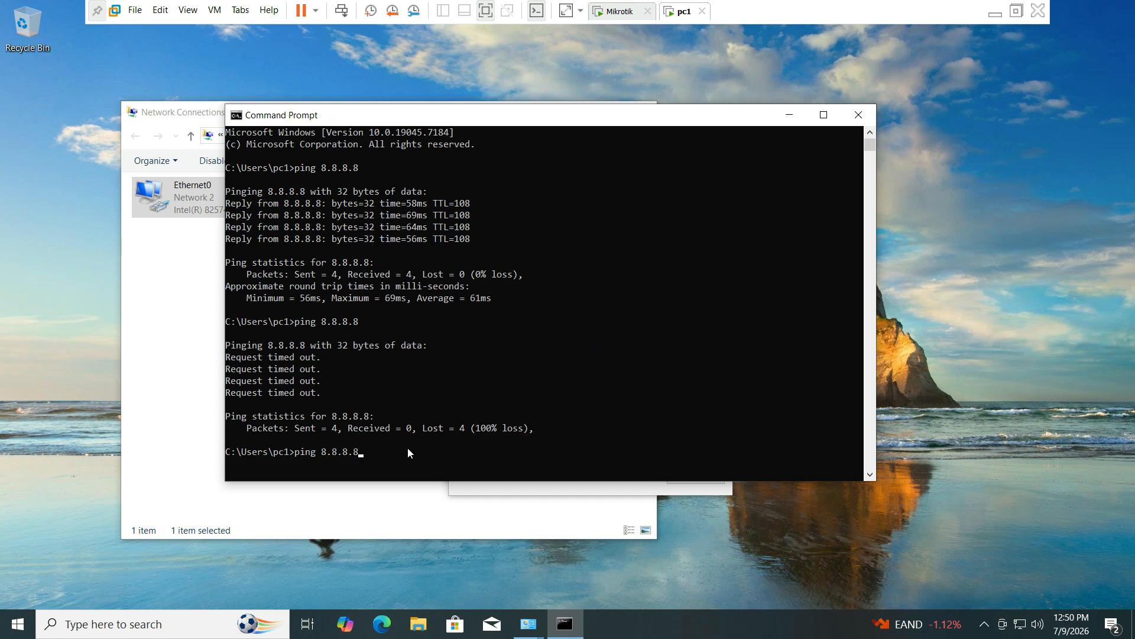
key("Return")
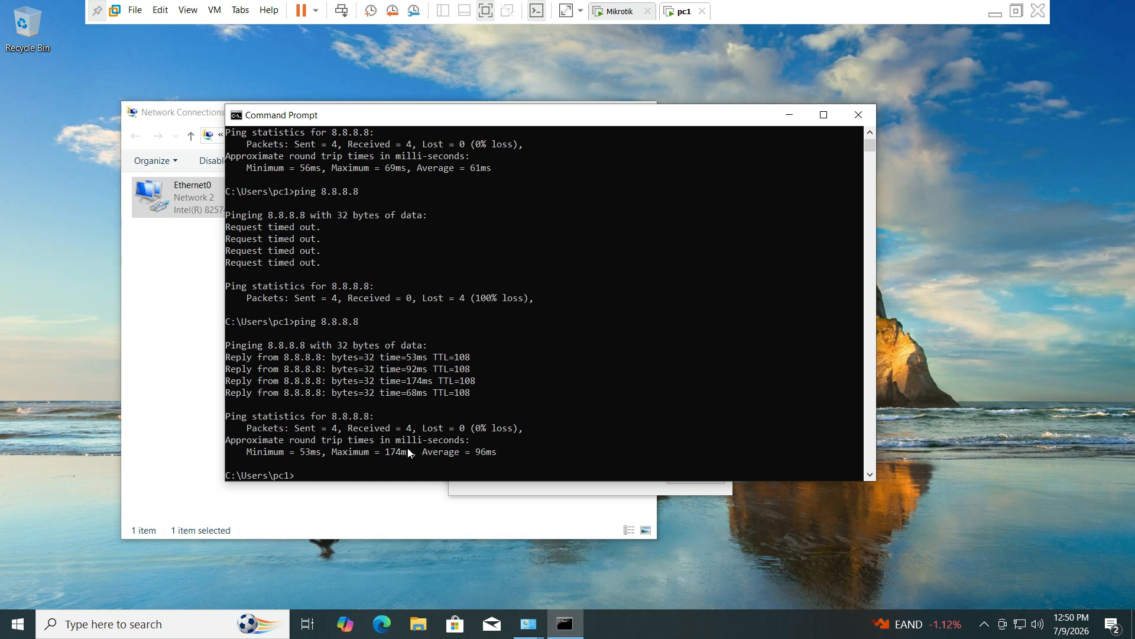
Leave the virtual machine for WinBox, re-enable the forward drop rule and minimize the window
left_click(995, 13)
left_click(707, 623)
left_click(995, 13)
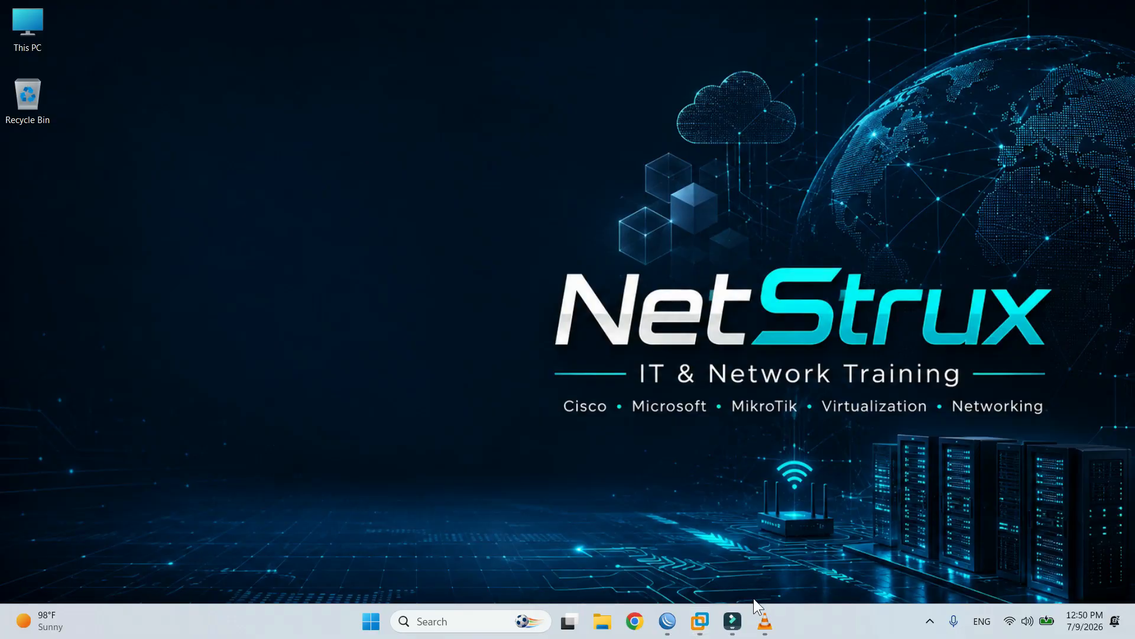
left_click(667, 622)
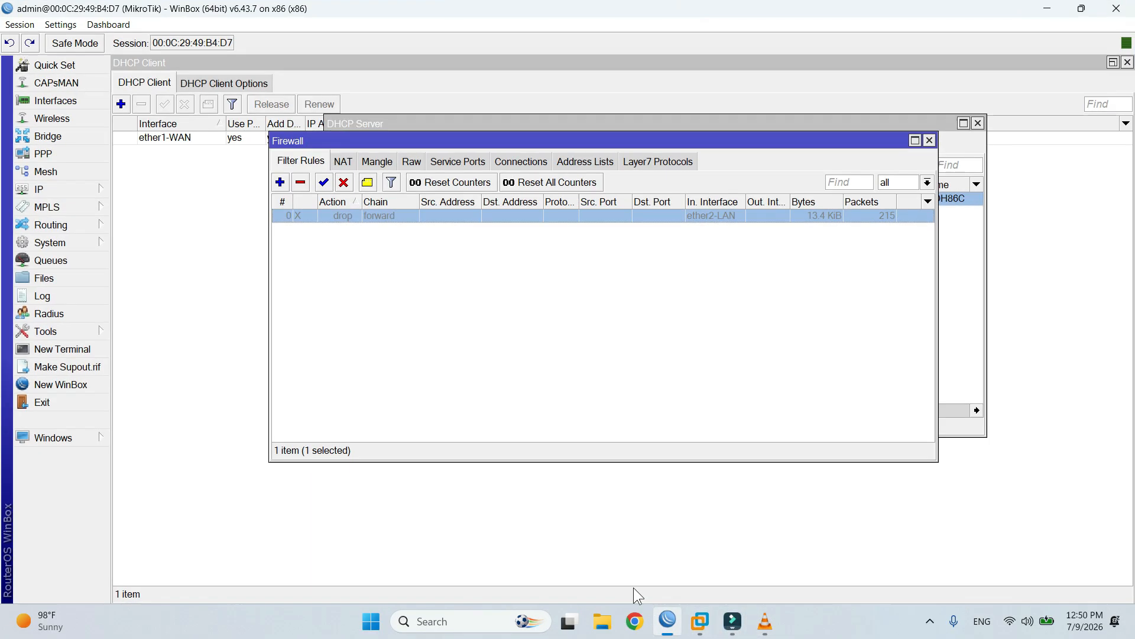
left_click(326, 183)
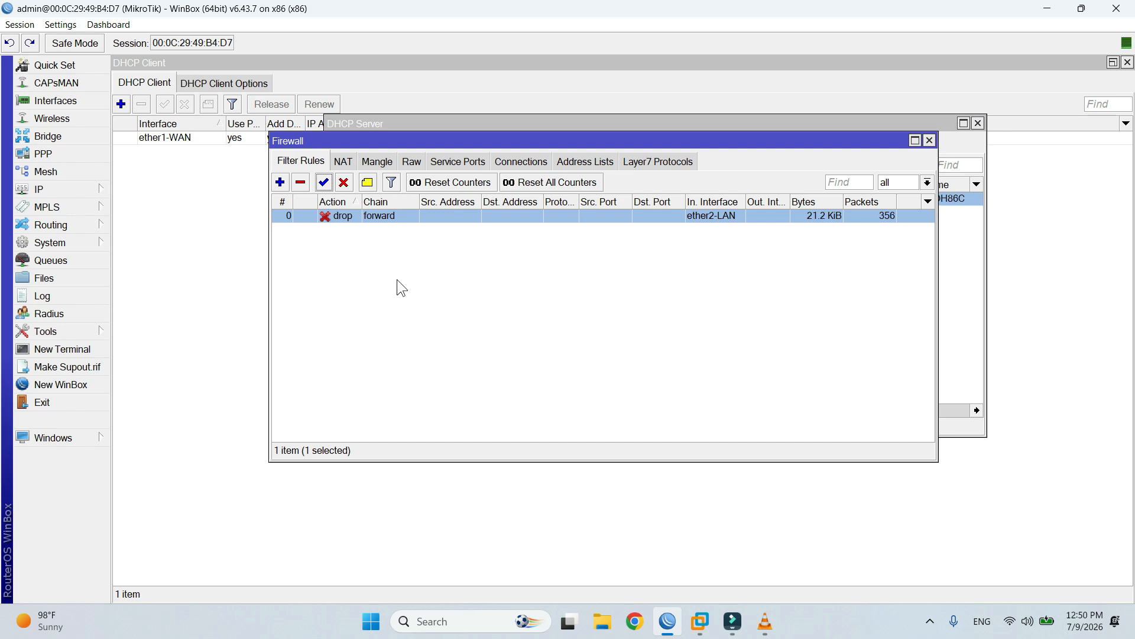
left_click(1047, 8)
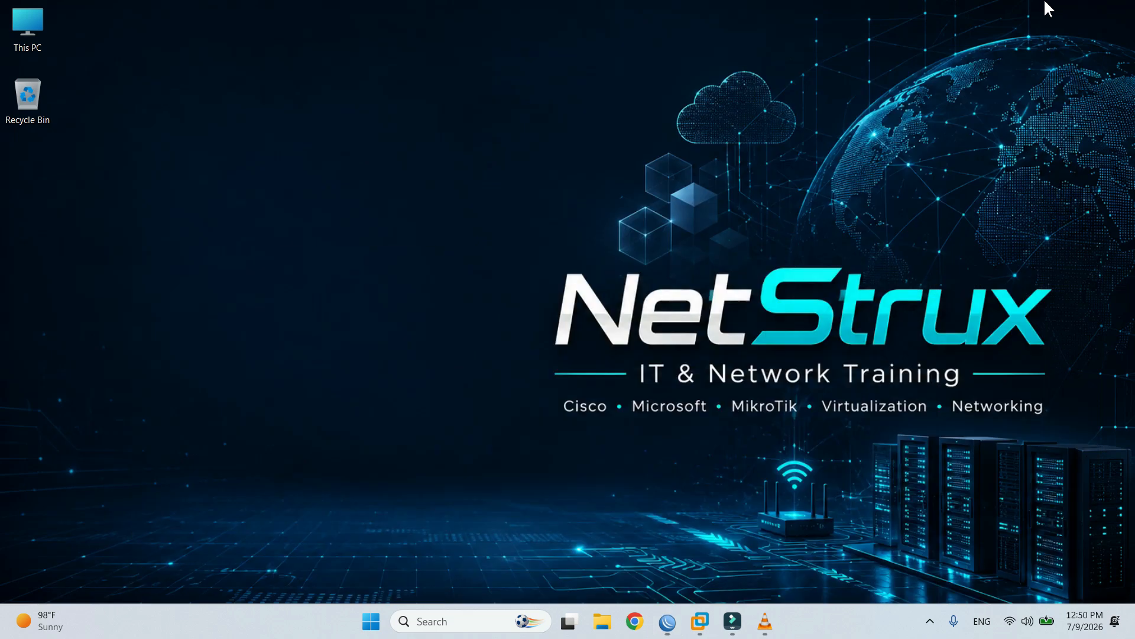
left_click(954, 621)
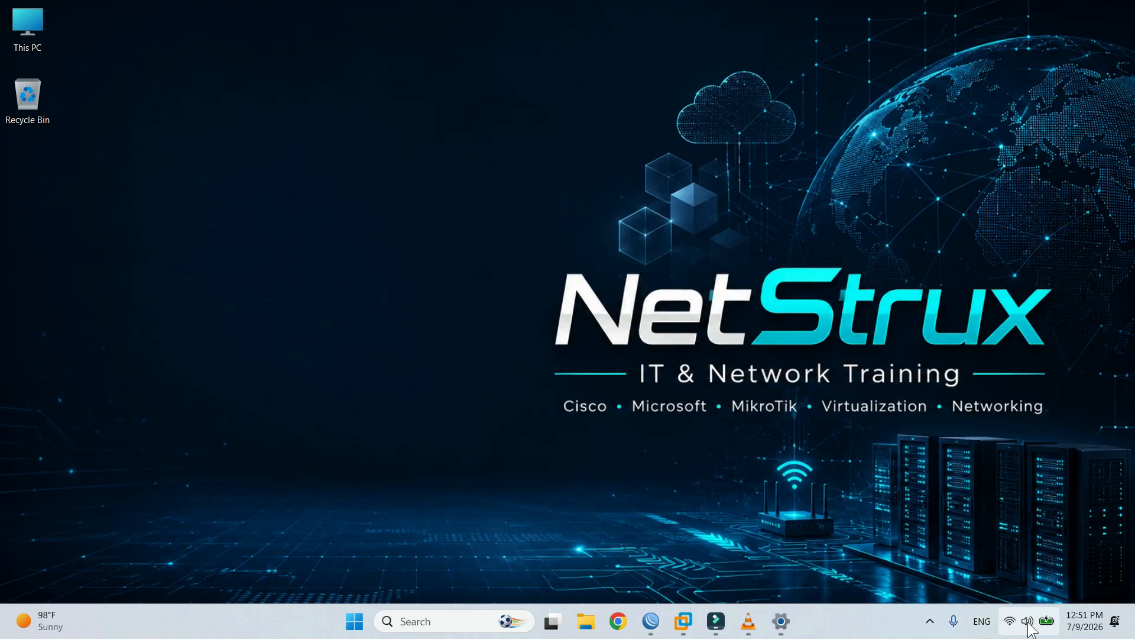